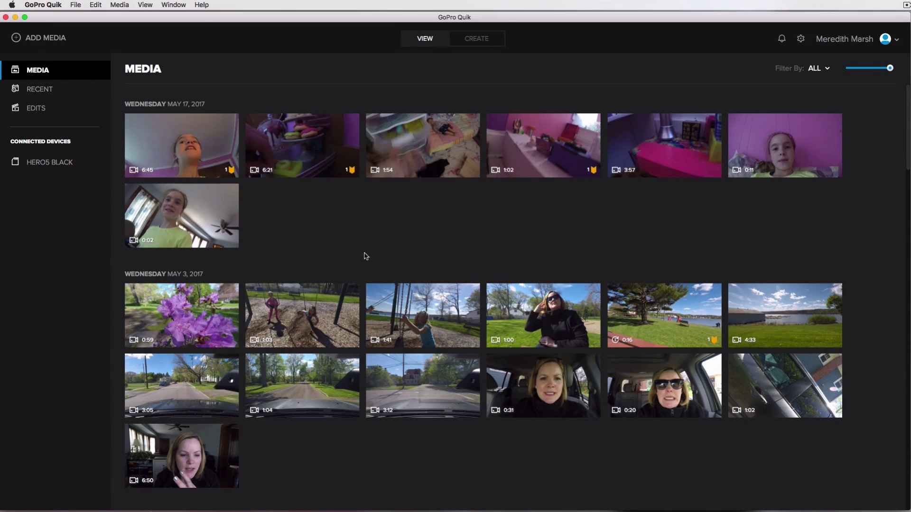
# Step: Browse Recent and Edits, then open the HERO5 BLACK page showing its 32 GB SD card
pyautogui.scroll(-6, 599, 374)
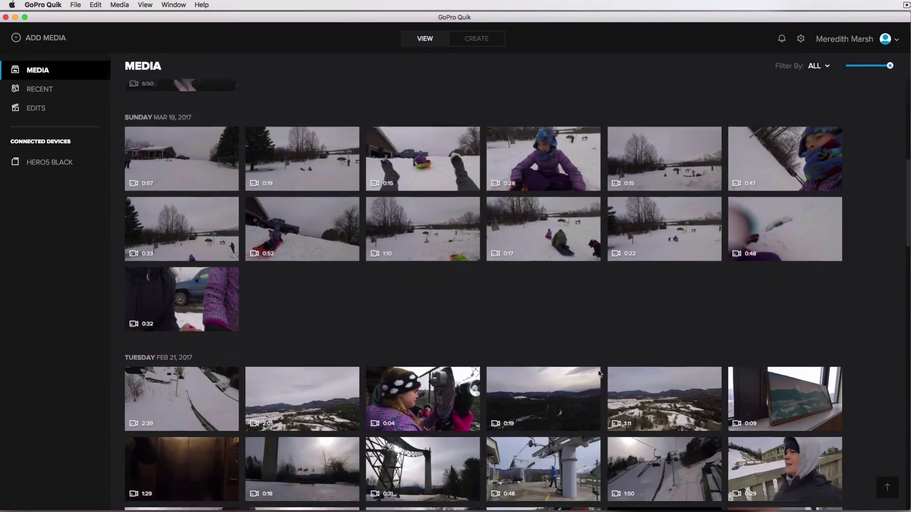
pyautogui.scroll(10, 599, 374)
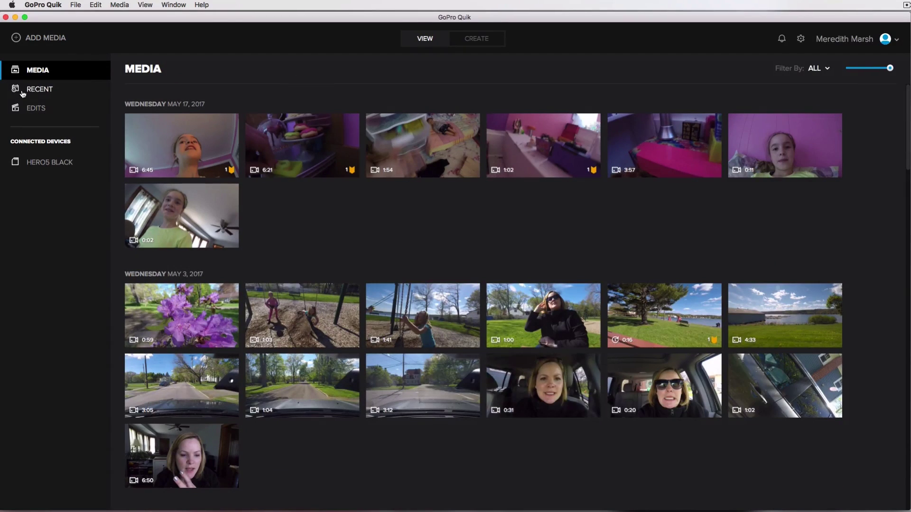
pyautogui.click(38, 91)
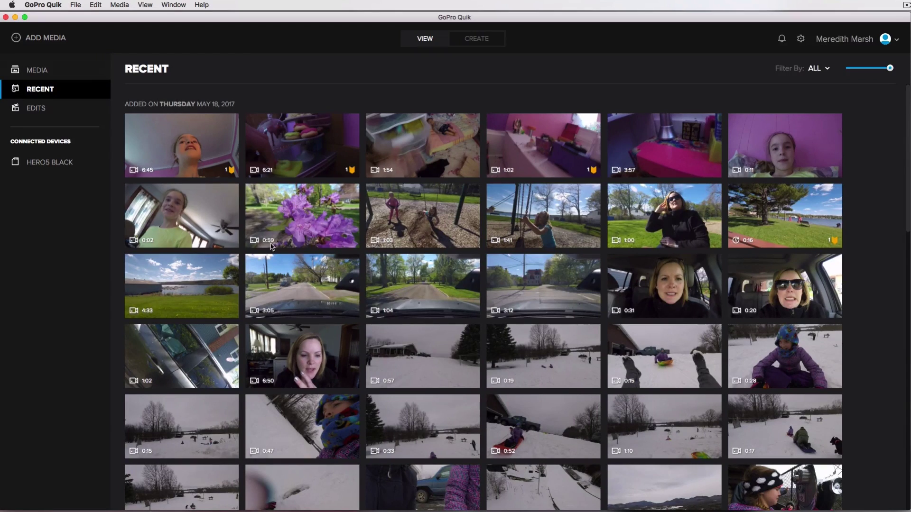
pyautogui.scroll(-10, 275, 249)
pyautogui.click(35, 108)
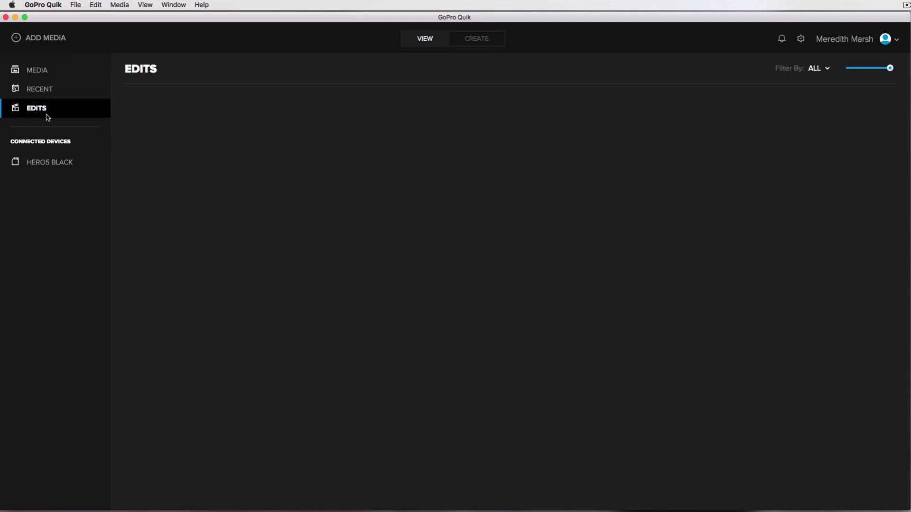
pyautogui.click(35, 163)
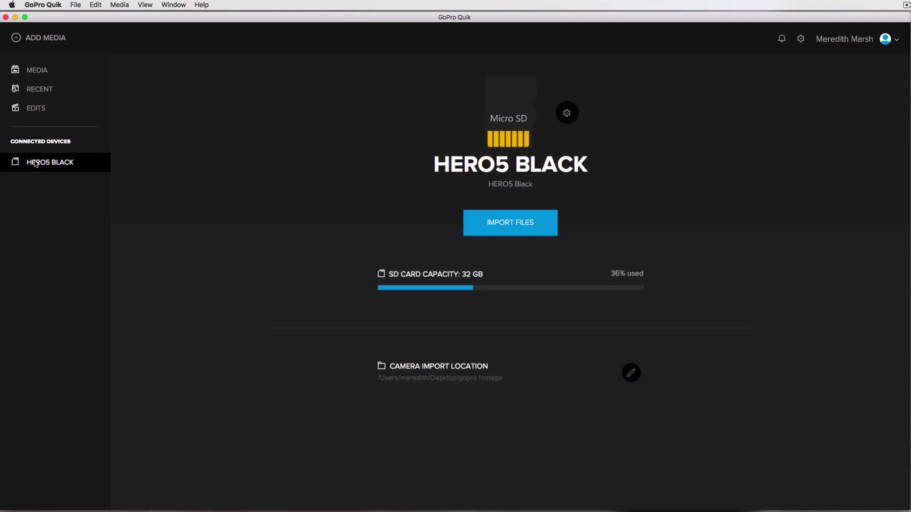
# Step: Glance at the account menu, then open General settings with the 'gopro footage' import location
pyautogui.click(885, 43)
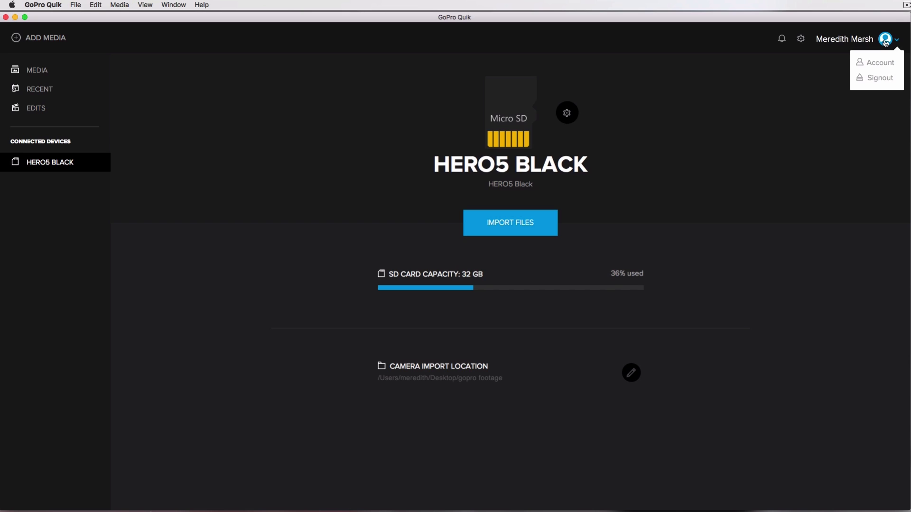
pyautogui.click(825, 88)
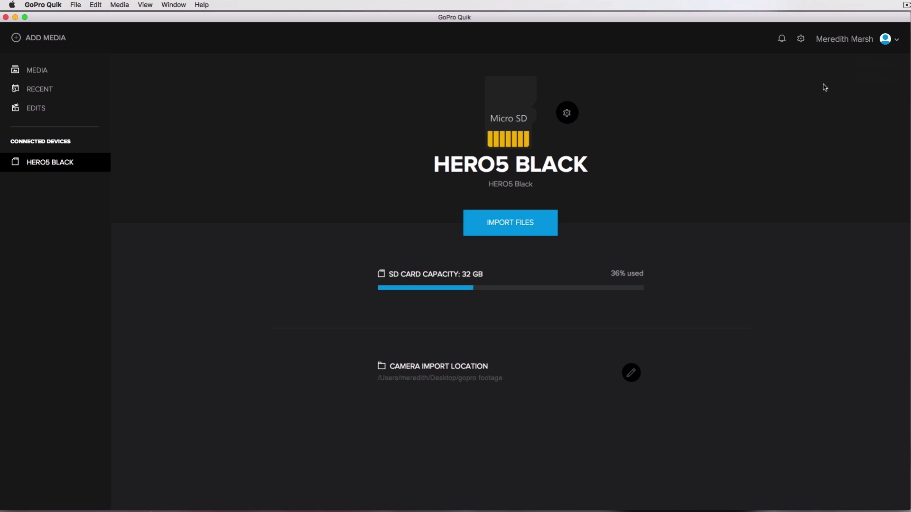
pyautogui.click(800, 39)
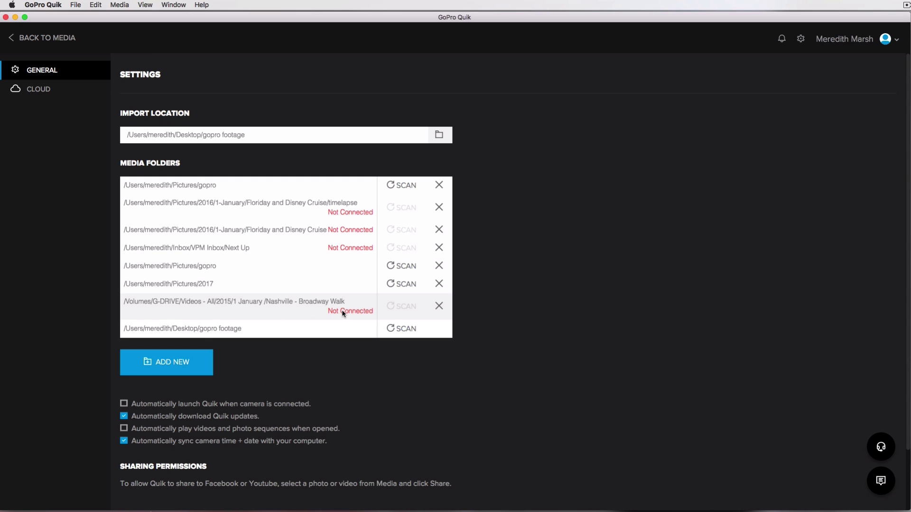
# Step: Add the Inbox › VPM Inbox folder to Media Folders
pyautogui.click(177, 363)
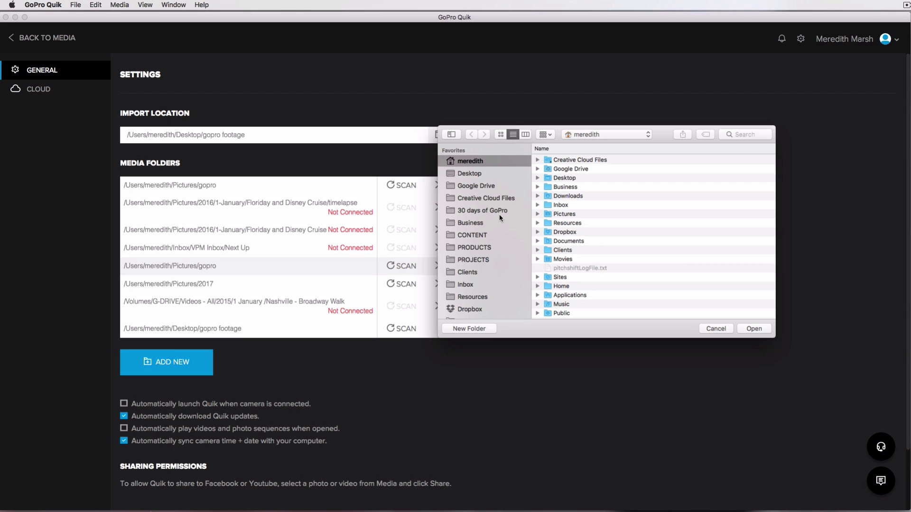
pyautogui.scroll(-2, 471, 278)
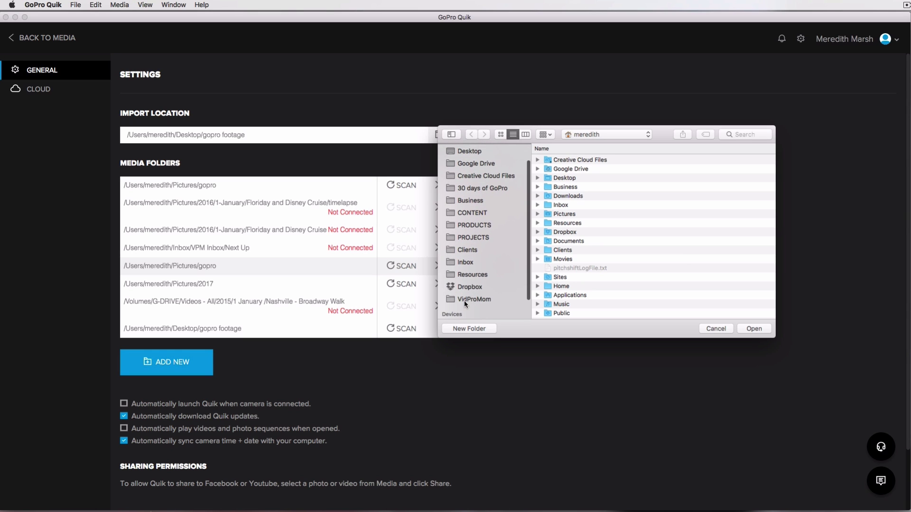
pyautogui.scroll(2, 464, 300)
pyautogui.click(469, 173)
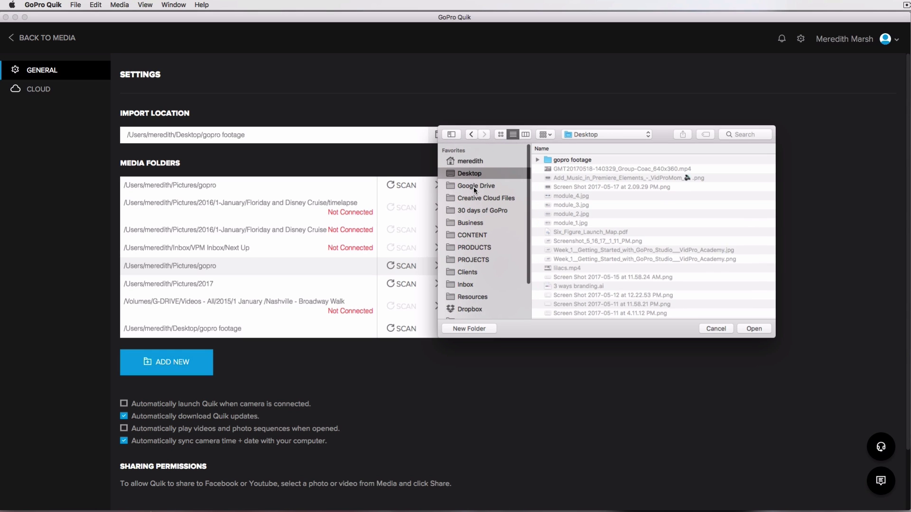
pyautogui.click(473, 187)
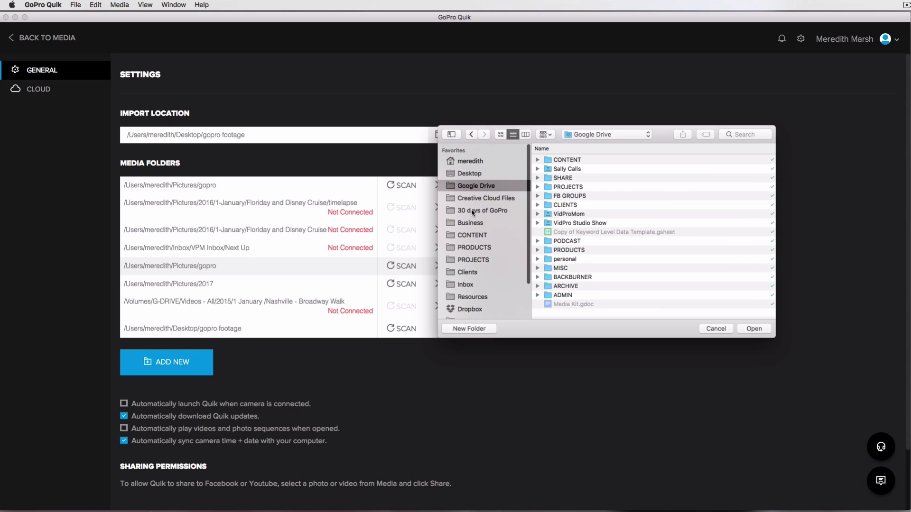
pyautogui.click(467, 286)
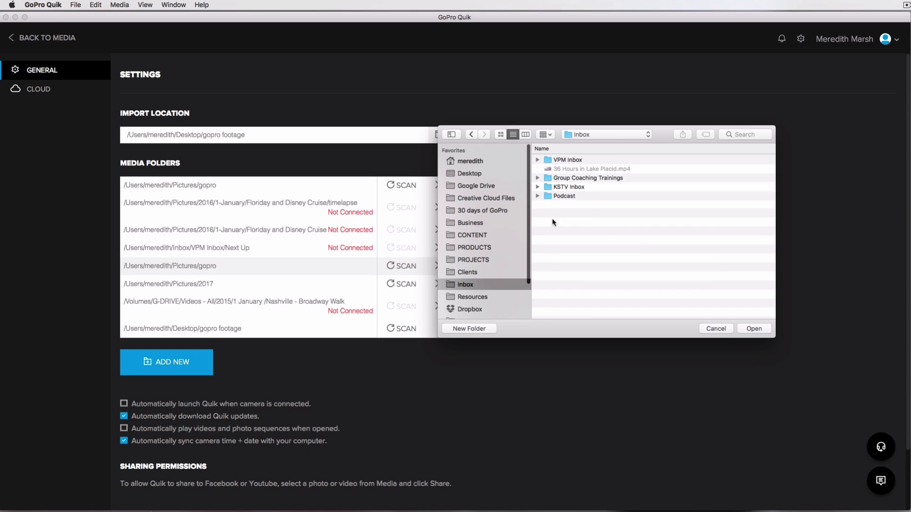
pyautogui.click(549, 161)
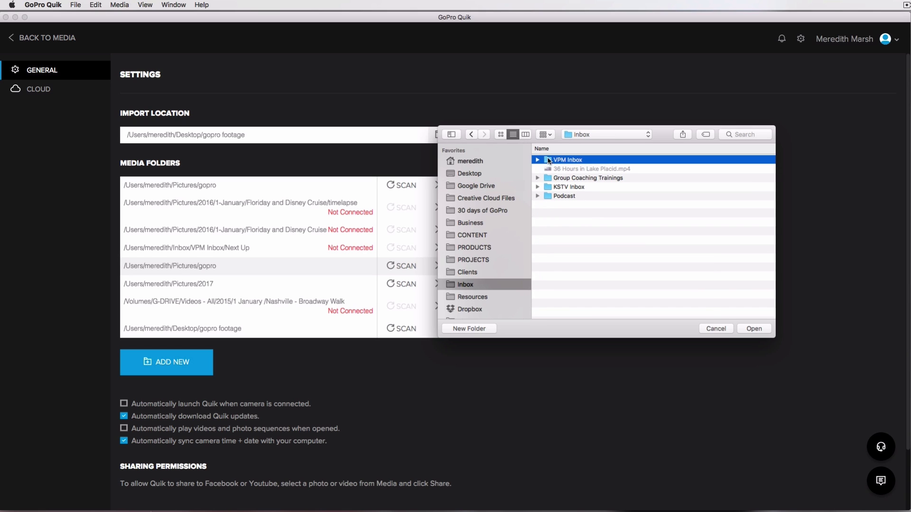
pyautogui.click(755, 329)
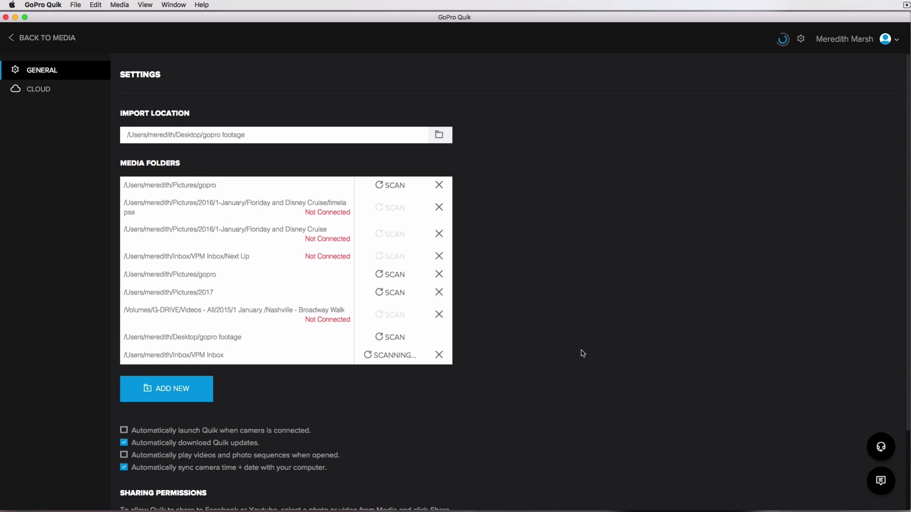
# Step: Scroll through the settings page, then go back to the media library's empty Edits section
pyautogui.scroll(-3, 582, 353)
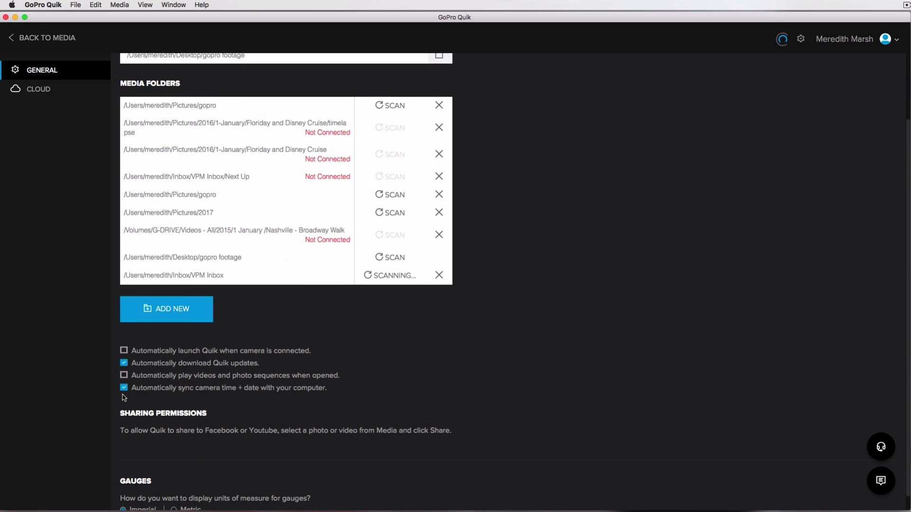
pyautogui.scroll(-1, 124, 398)
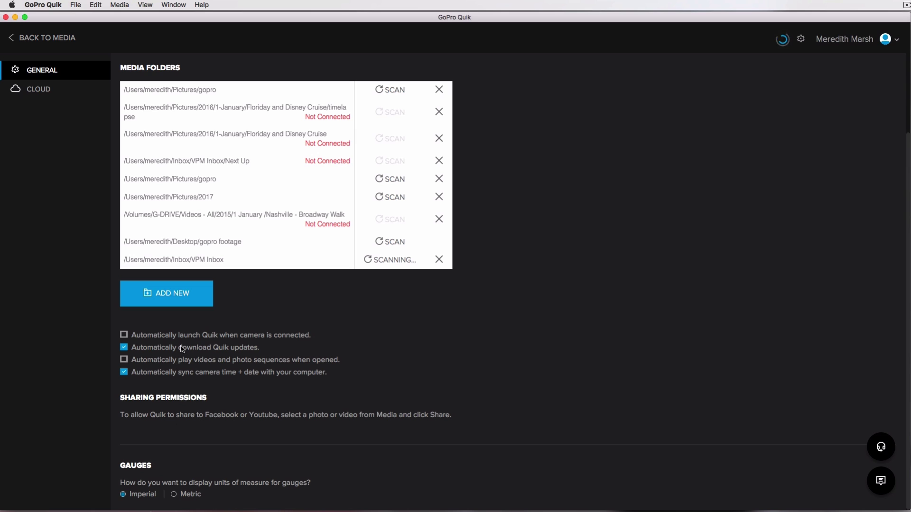
pyautogui.scroll(1, 178, 340)
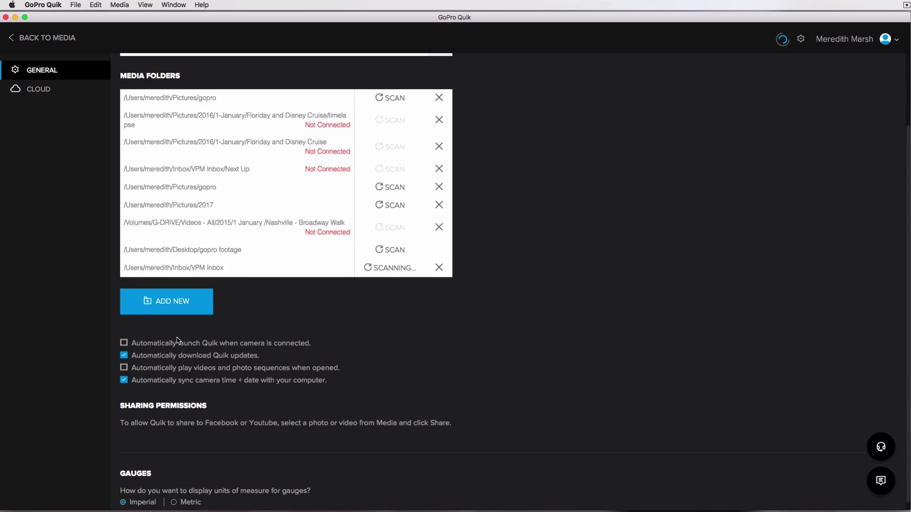
pyautogui.scroll(4, 178, 340)
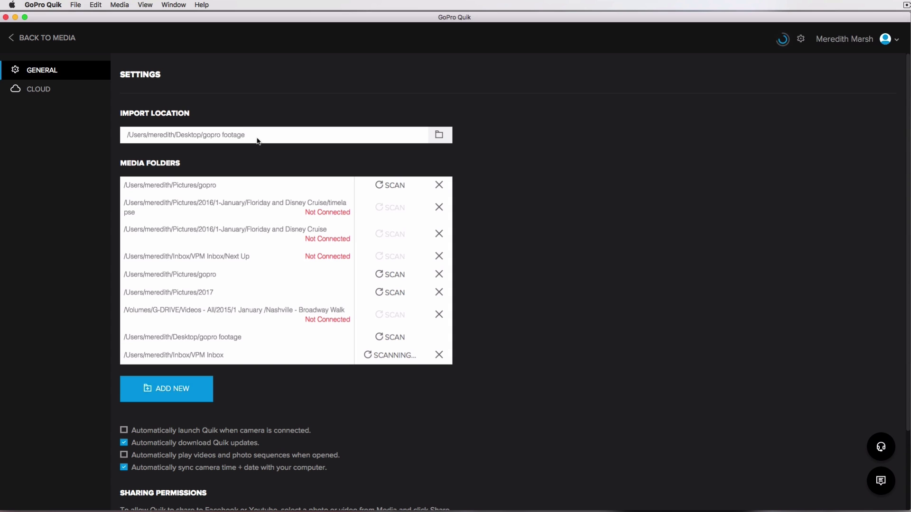
pyautogui.click(62, 40)
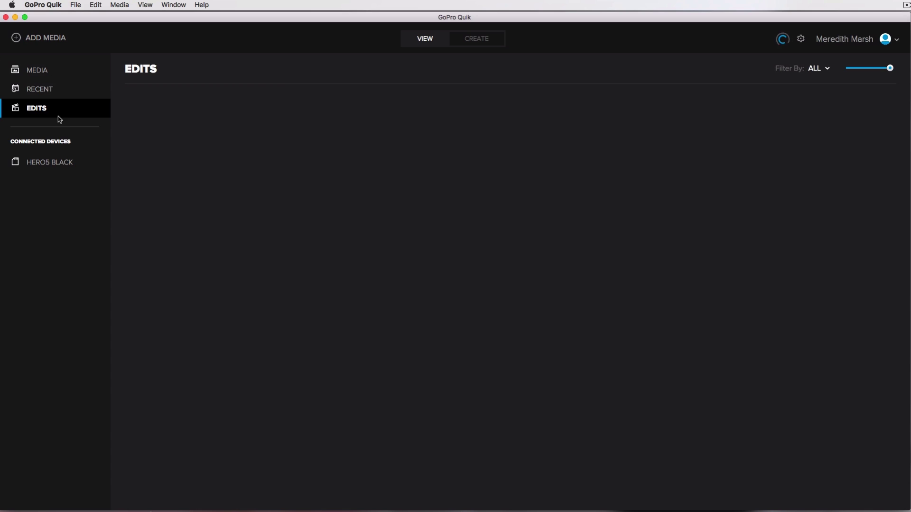
# Step: Review the HERO5 BLACK page (firmware 2.00, auto-import off), then switch to the Media library
pyautogui.click(51, 162)
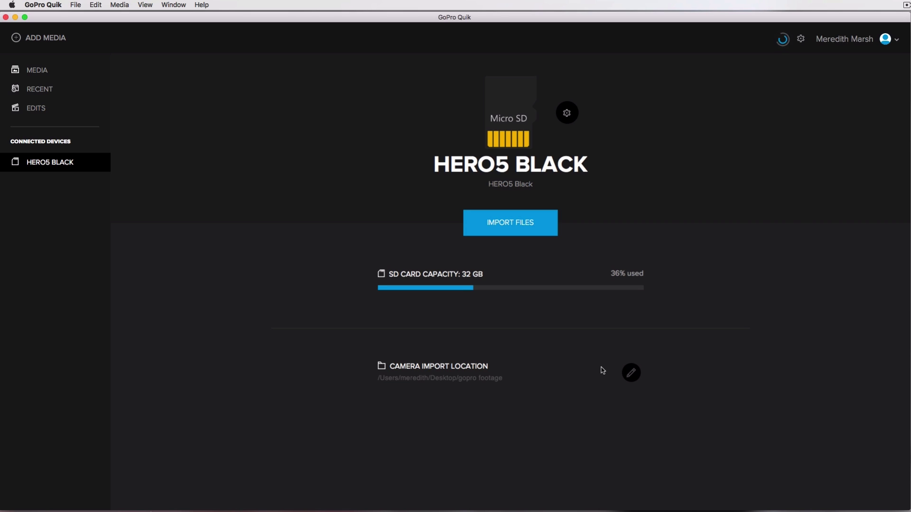
pyautogui.click(38, 70)
pyautogui.click(567, 114)
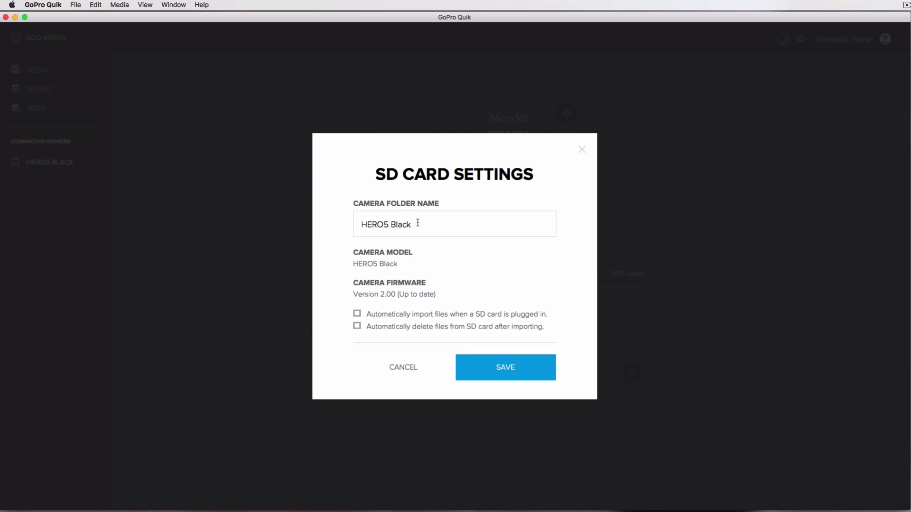
pyautogui.click(417, 224)
pyautogui.click(403, 367)
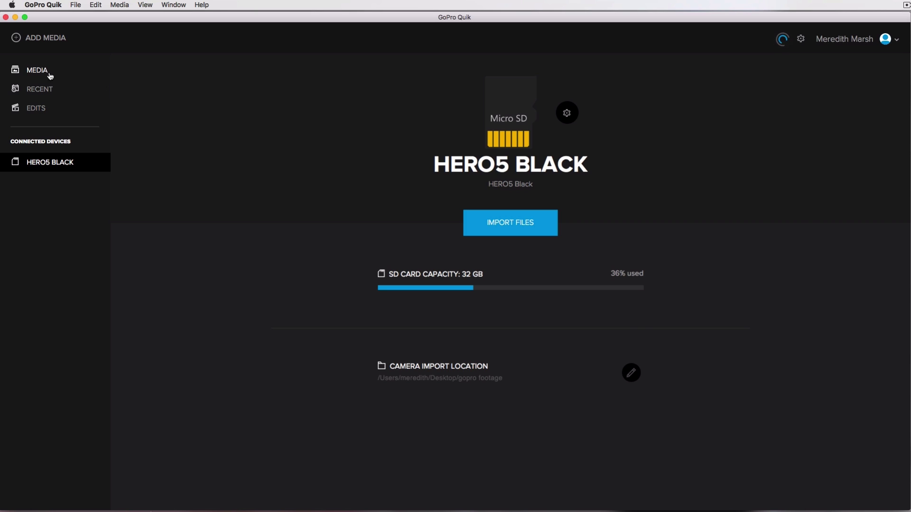
# Step: Check and close the GoPro file scan panel, then show the Media library's May 2017 clips
pyautogui.click(782, 40)
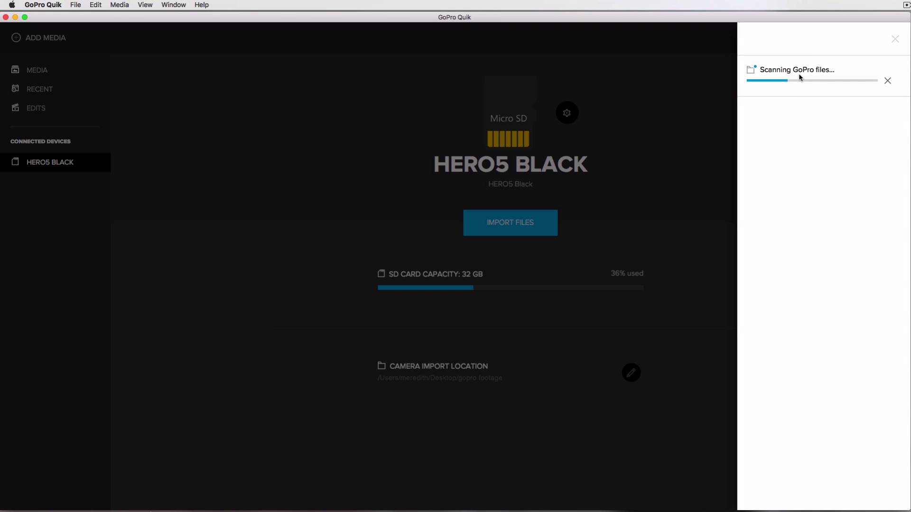
pyautogui.click(895, 39)
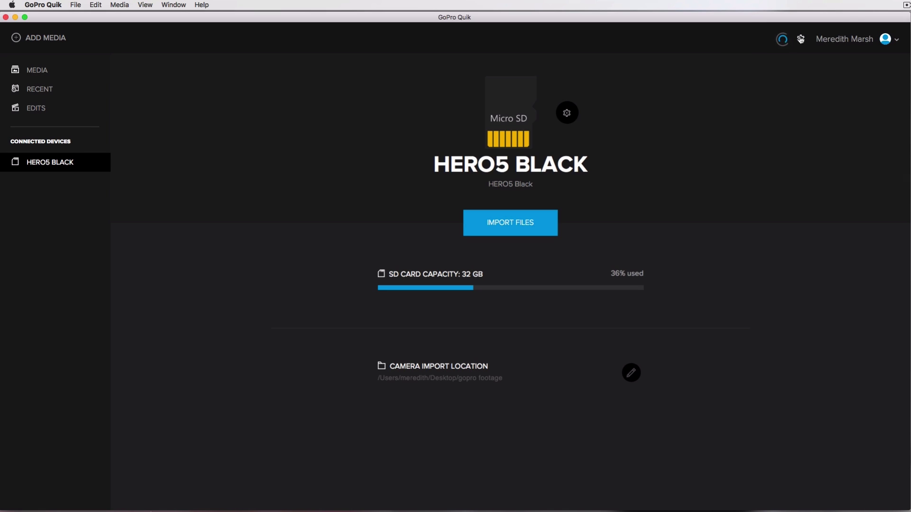
pyautogui.click(31, 70)
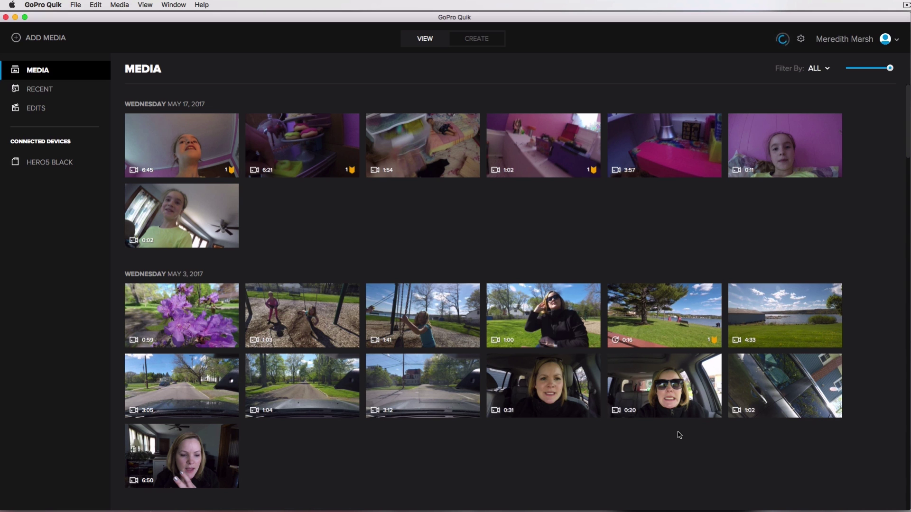
# Step: Select the 13 Sunday Mar 19, 2017 sledding clips and start a new edit from them
pyautogui.scroll(-4, 677, 430)
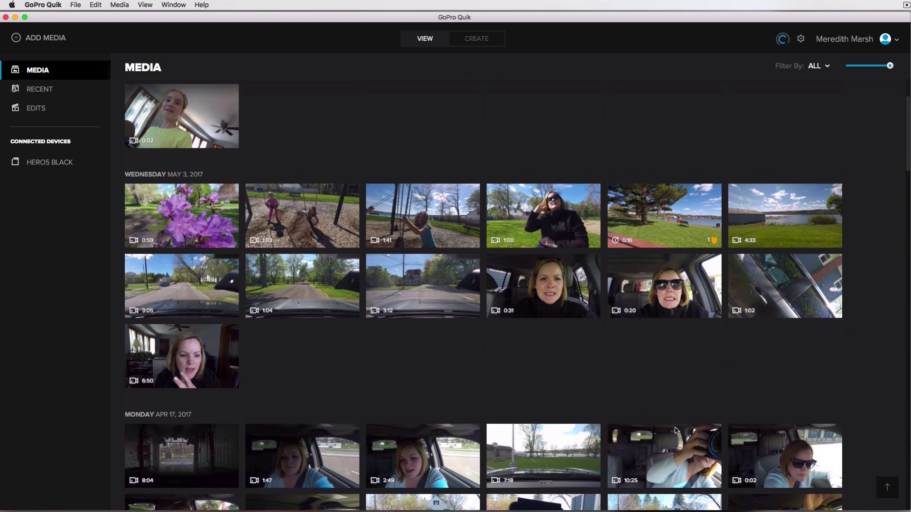
pyautogui.scroll(-10, 677, 430)
pyautogui.scroll(-3, 676, 431)
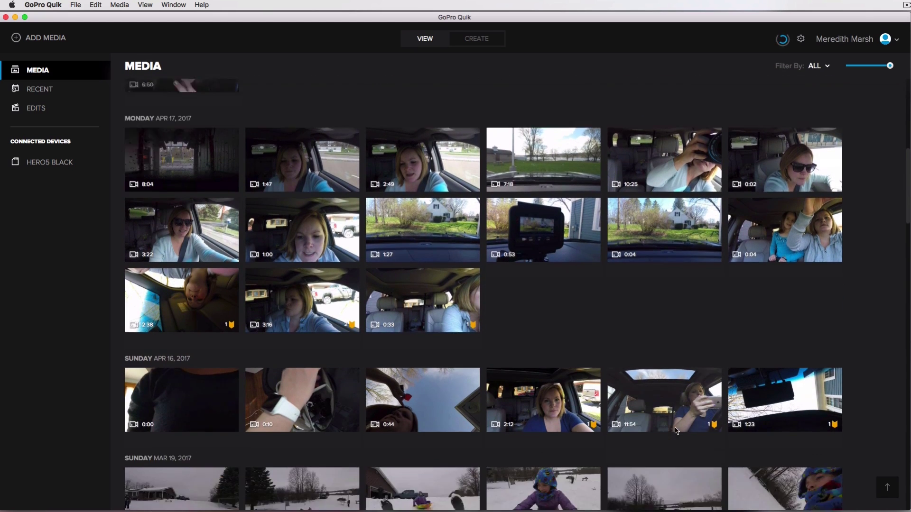
pyautogui.scroll(-9, 676, 430)
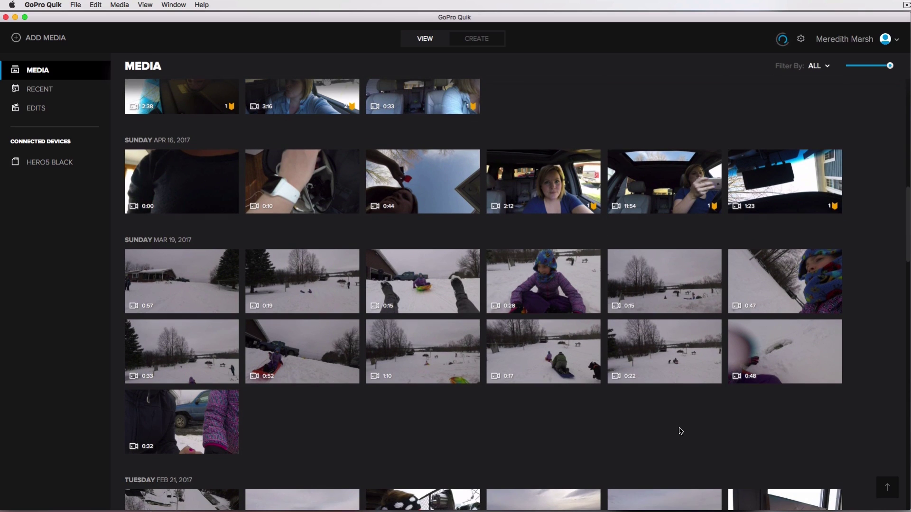
pyautogui.click(173, 290)
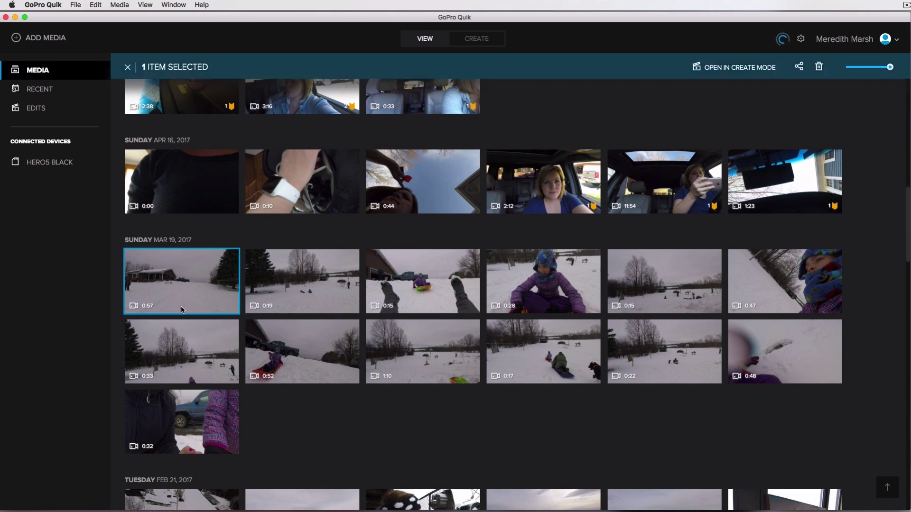
pyautogui.keyDown('shift'); pyautogui.click(205, 431); pyautogui.keyUp('shift')
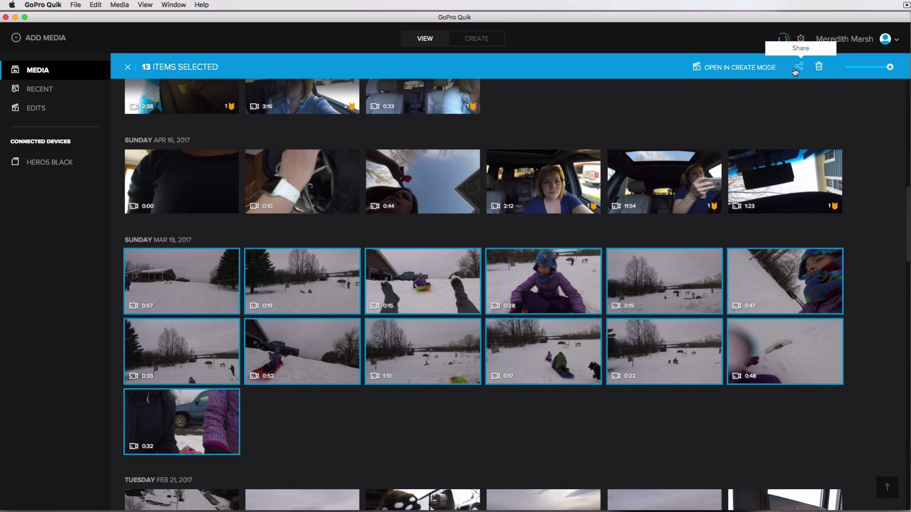
pyautogui.click(733, 69)
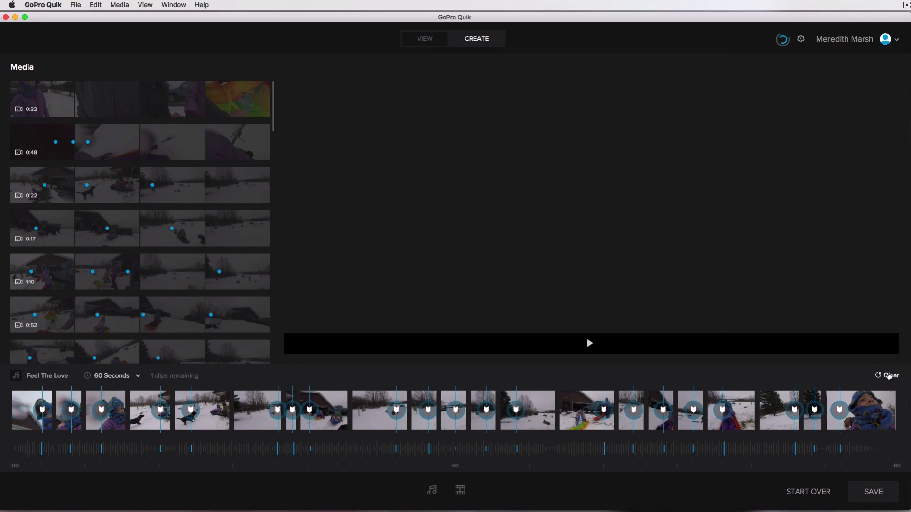
# Step: Clear every clip from the storyboard, then mark a highlight in the truck sledding clip
pyautogui.click(888, 375)
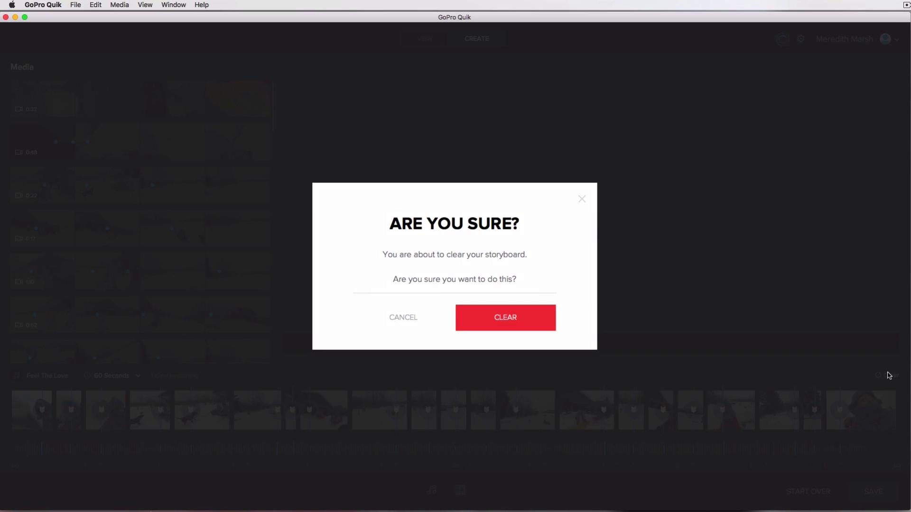
pyautogui.click(500, 316)
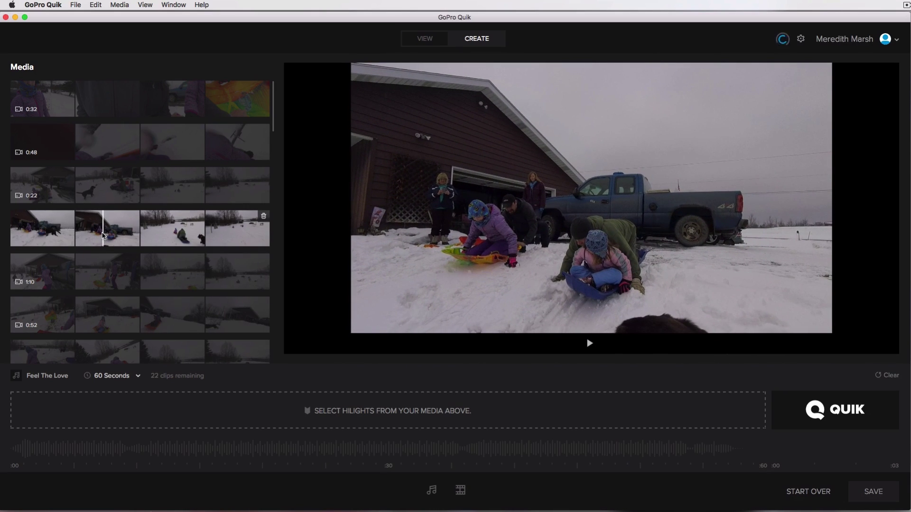
pyautogui.click(103, 235)
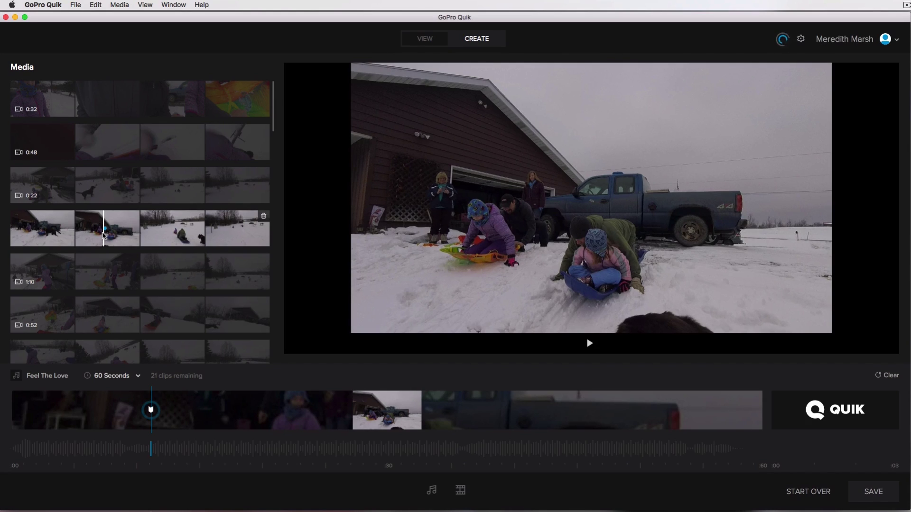
pyautogui.scroll(-15, 104, 236)
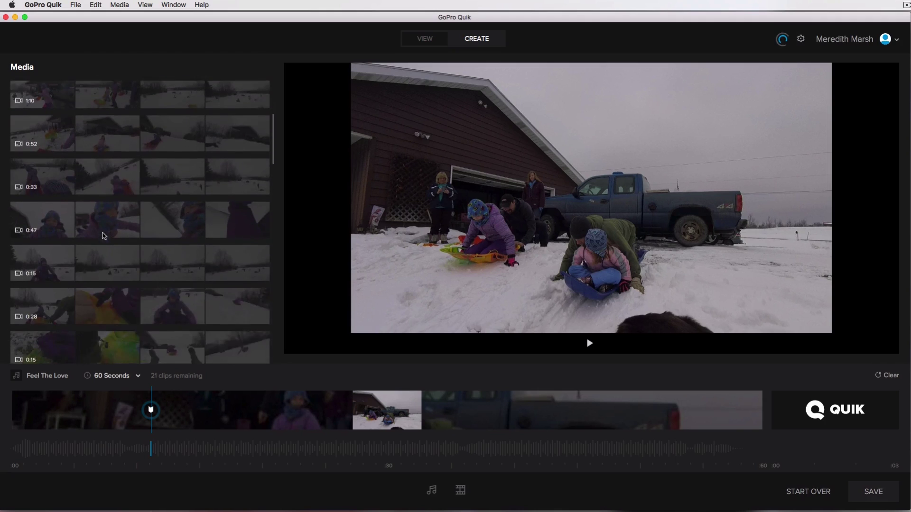
pyautogui.scroll(-2, 103, 236)
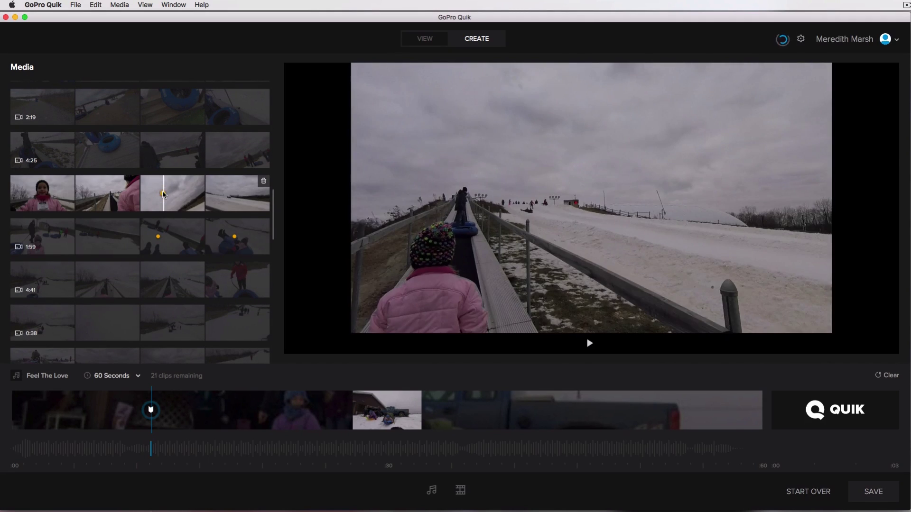
pyautogui.scroll(3, 143, 201)
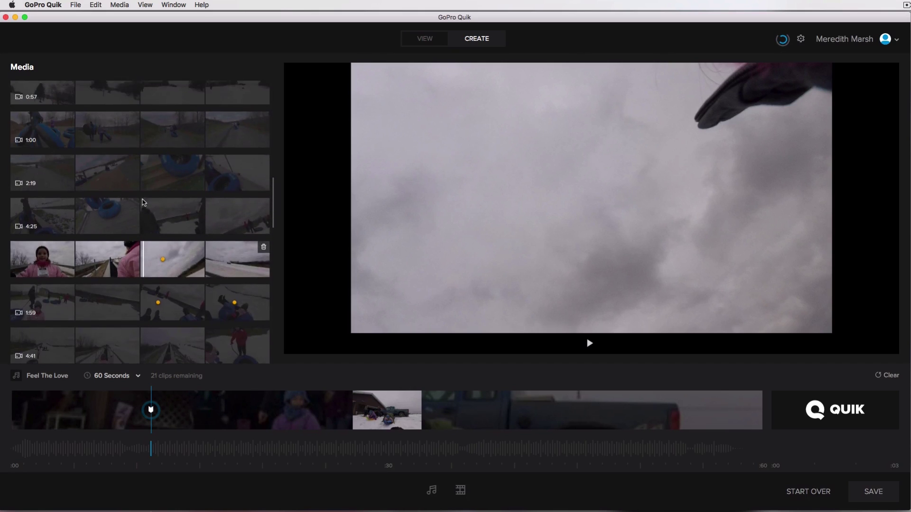
pyautogui.click(162, 251)
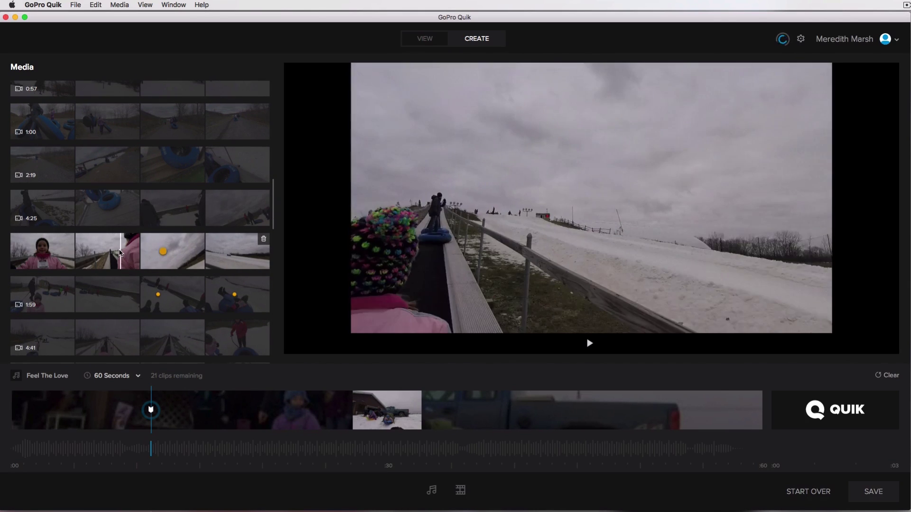
pyautogui.scroll(10, 121, 253)
pyautogui.scroll(3, 119, 253)
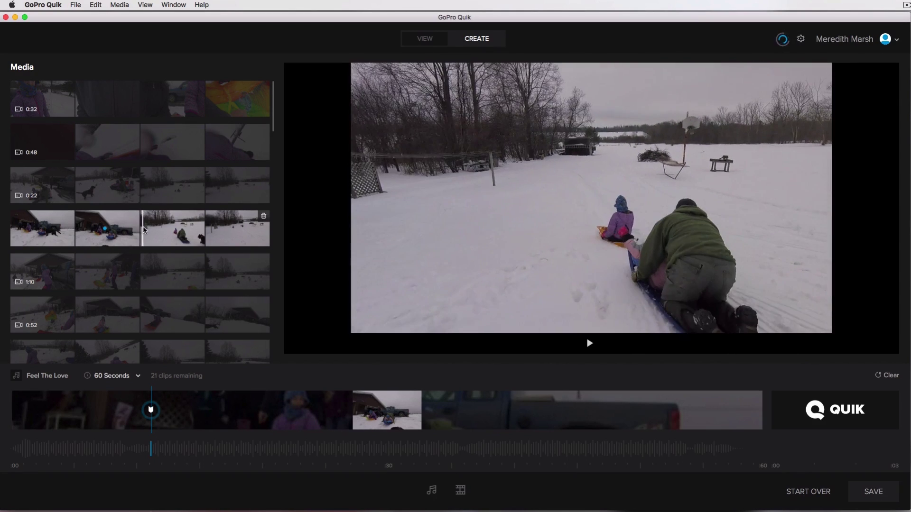
# Step: Add four highlights at successive points along the 0:17 backyard sledding clip
pyautogui.click(132, 231)
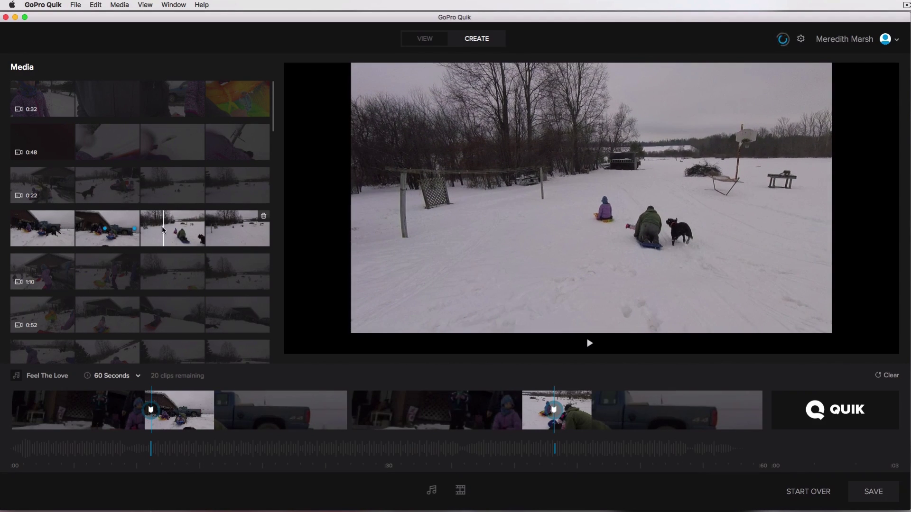
pyautogui.click(163, 227)
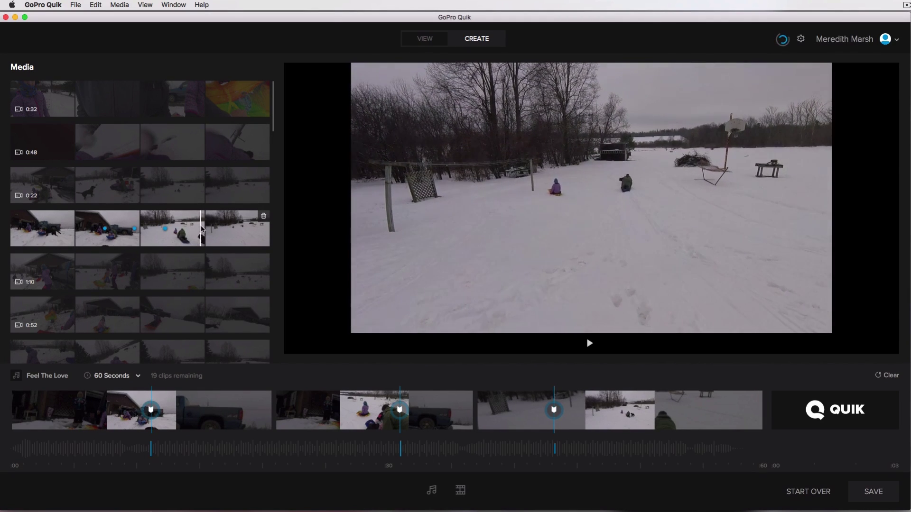
pyautogui.click(217, 229)
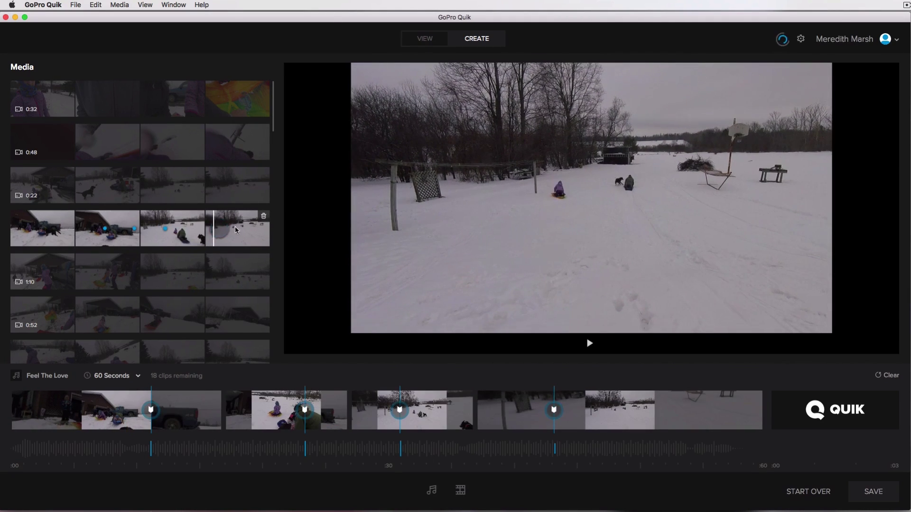
pyautogui.click(255, 226)
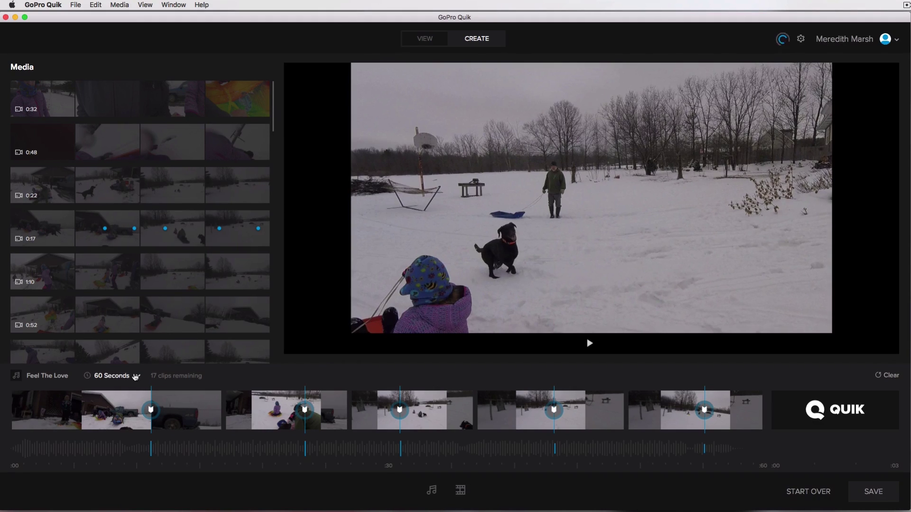
# Step: Set the video length to 15 Seconds and add 1:10-clip highlights until the limit is reached
pyautogui.click(123, 376)
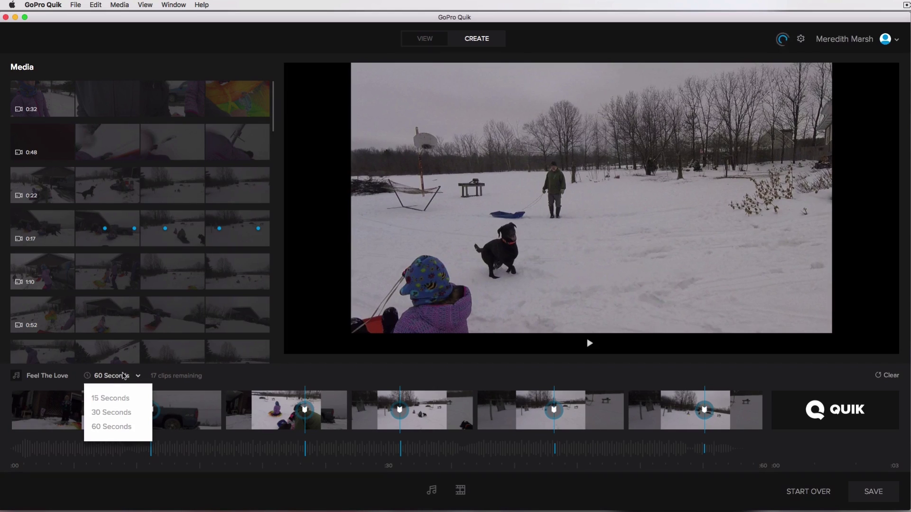
pyautogui.click(108, 399)
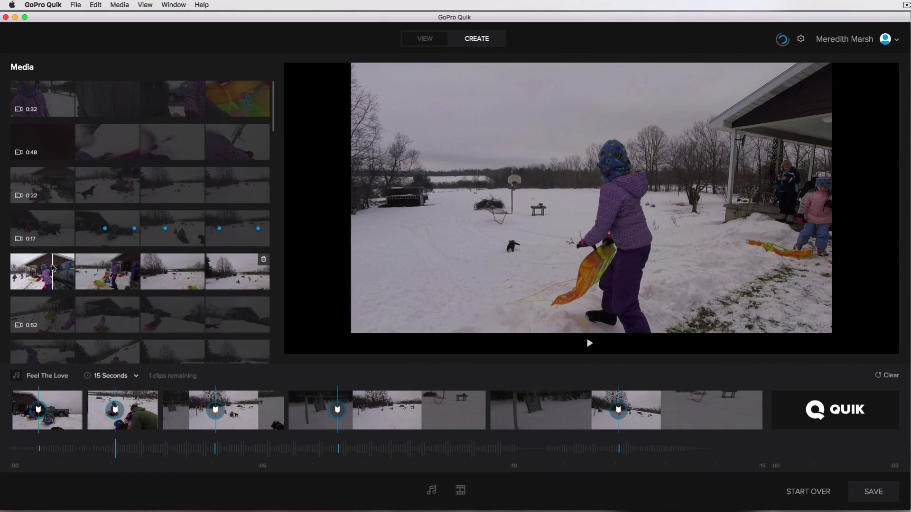
pyautogui.click(53, 268)
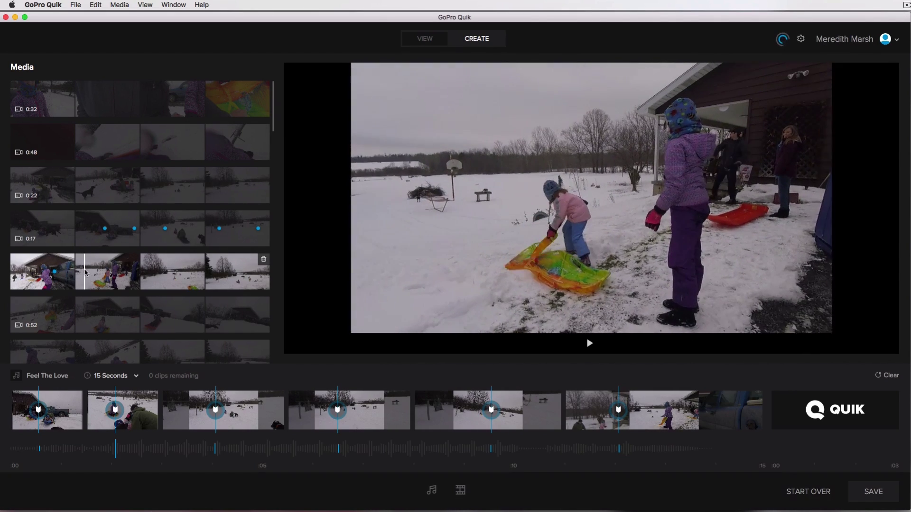
pyautogui.click(95, 272)
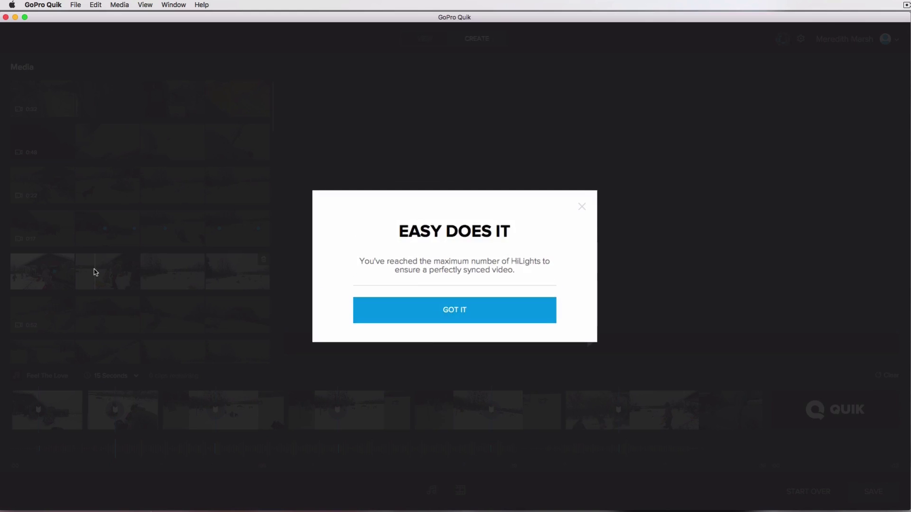
# Step: Dismiss the maximum-highlights notice and play the full 15-second 'Feel The Love' preview
pyautogui.click(464, 312)
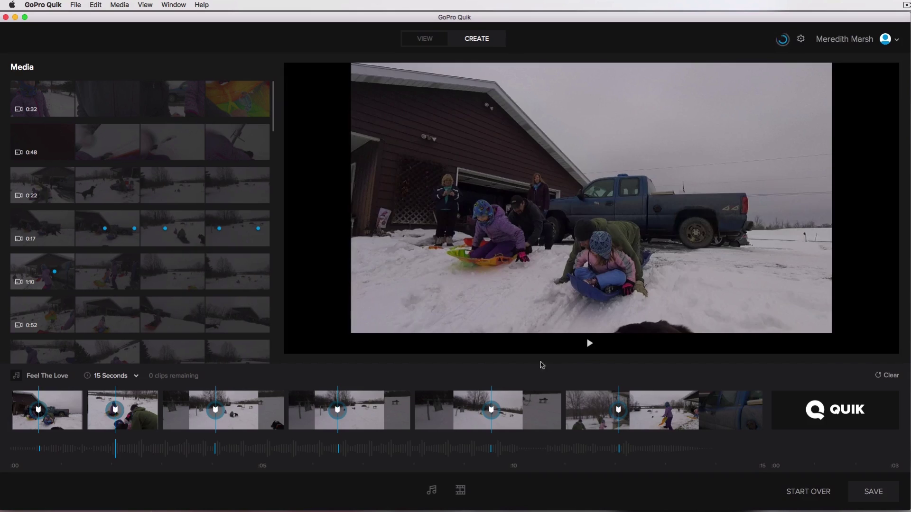
pyautogui.click(589, 343)
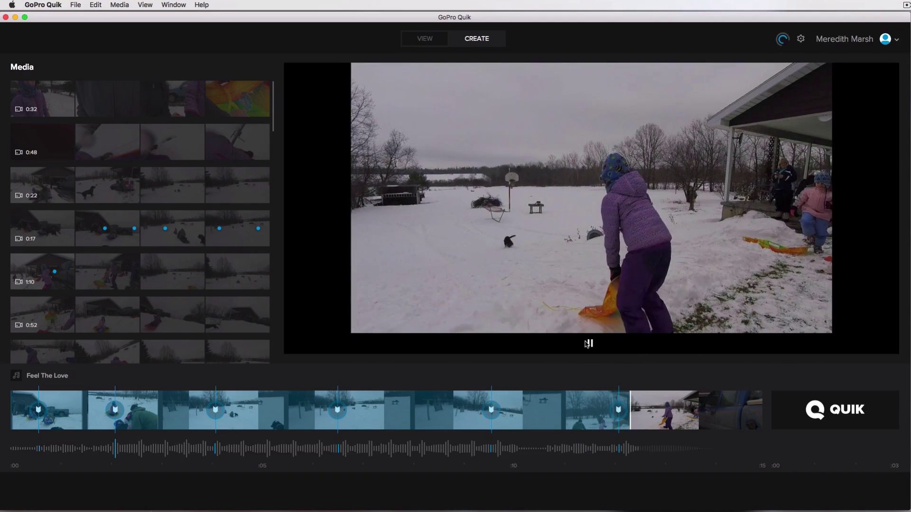
pyautogui.click(591, 343)
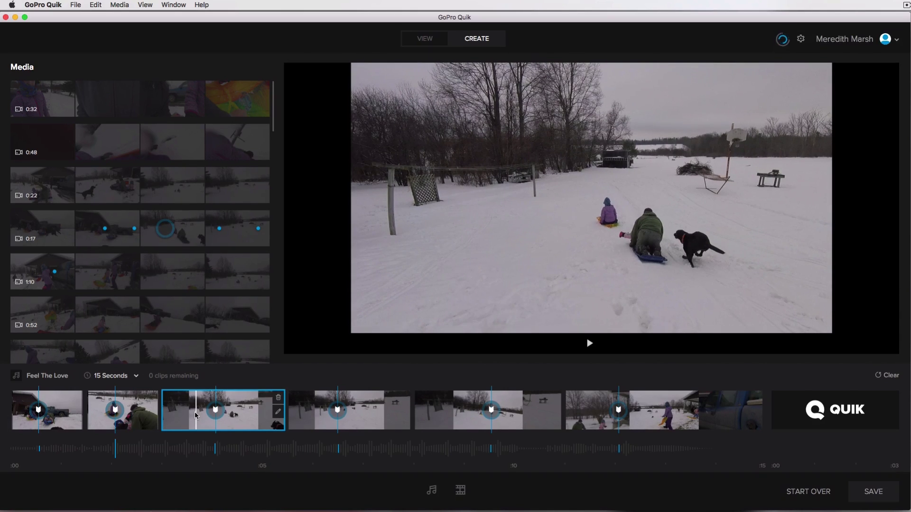
# Step: Remove the third and fourth clips, add two highlights from the 1:10 clip, and replay the preview
pyautogui.press('BackSpace')
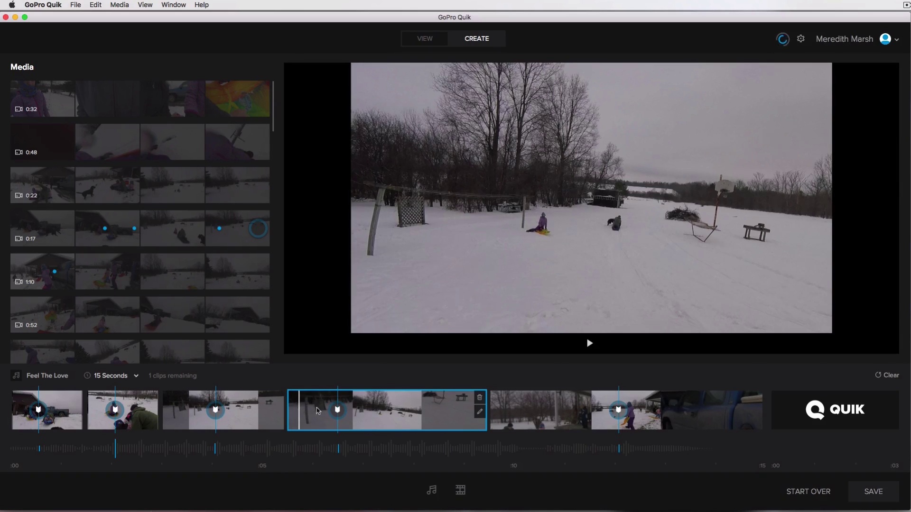
pyautogui.click(479, 397)
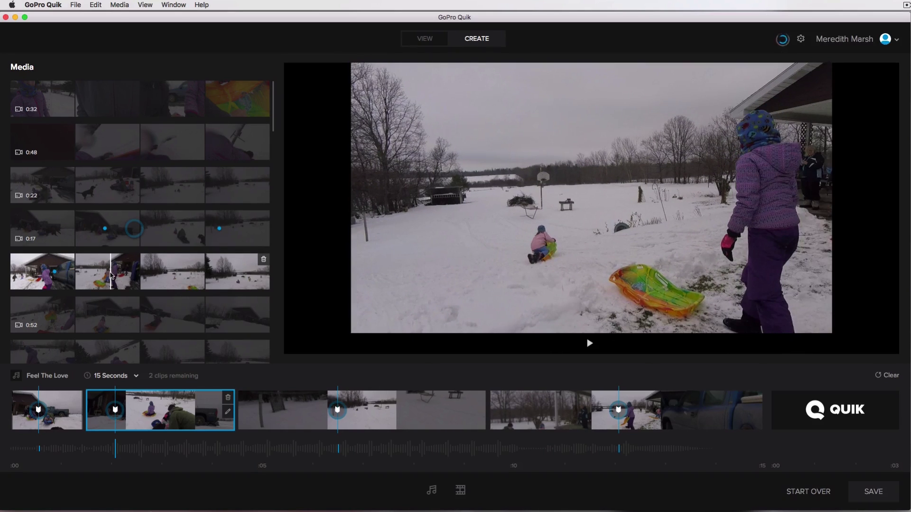
pyautogui.click(112, 276)
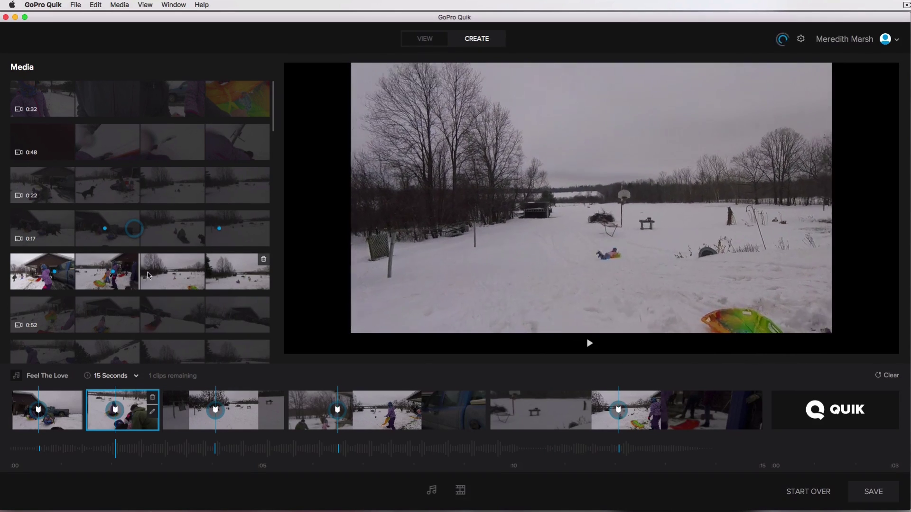
pyautogui.click(192, 277)
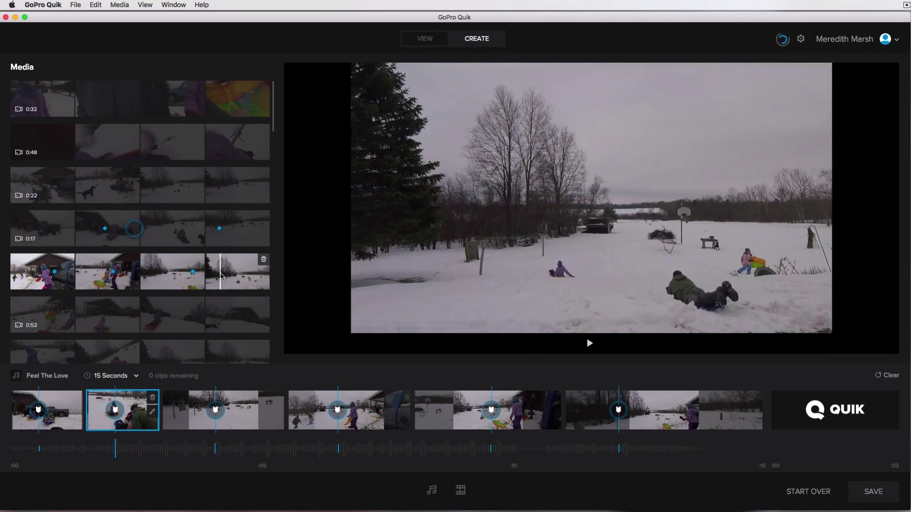
pyautogui.click(215, 281)
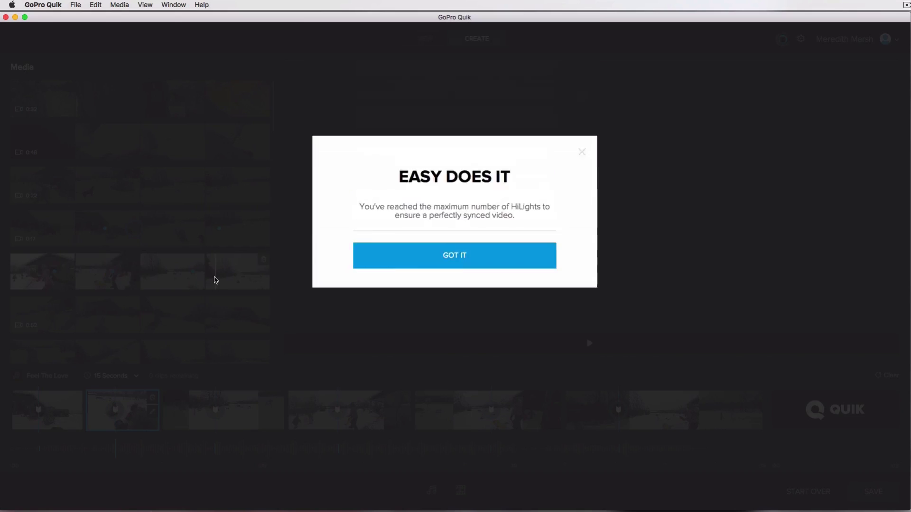
pyautogui.click(401, 305)
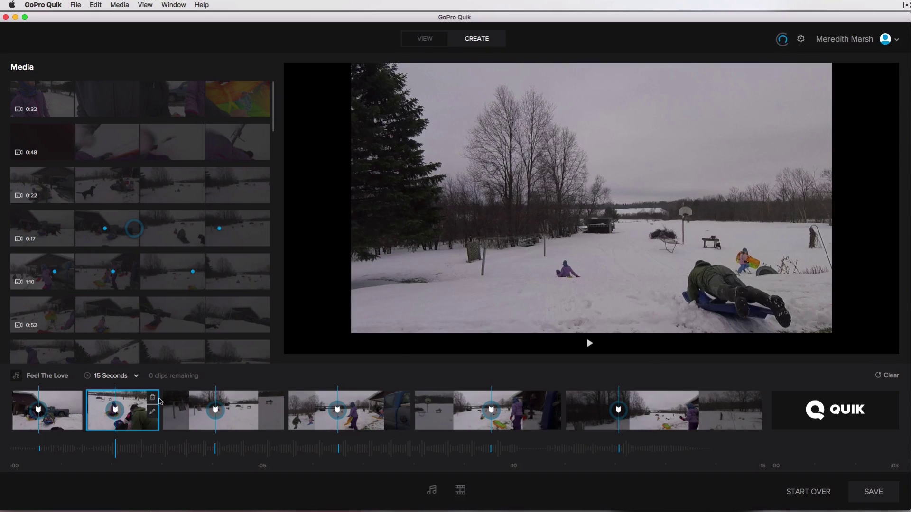
pyautogui.click(589, 343)
pyautogui.click(589, 343)
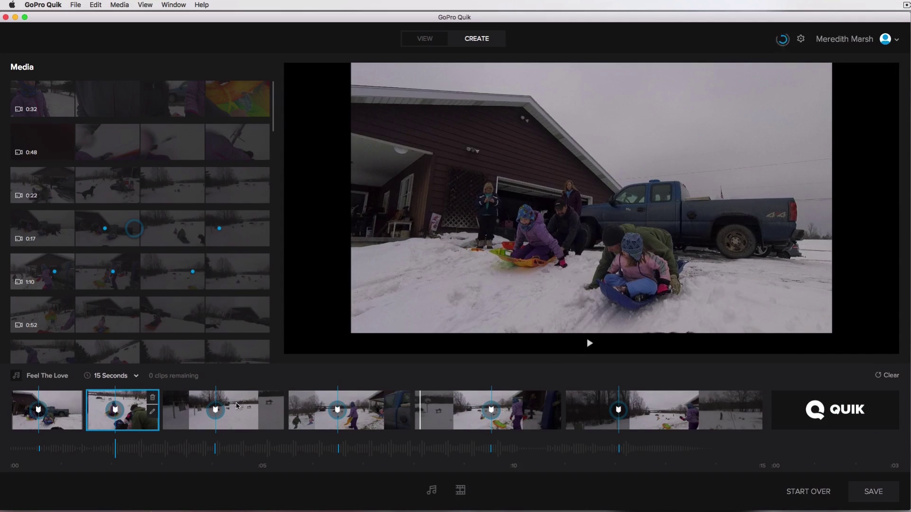
pyautogui.click(216, 409)
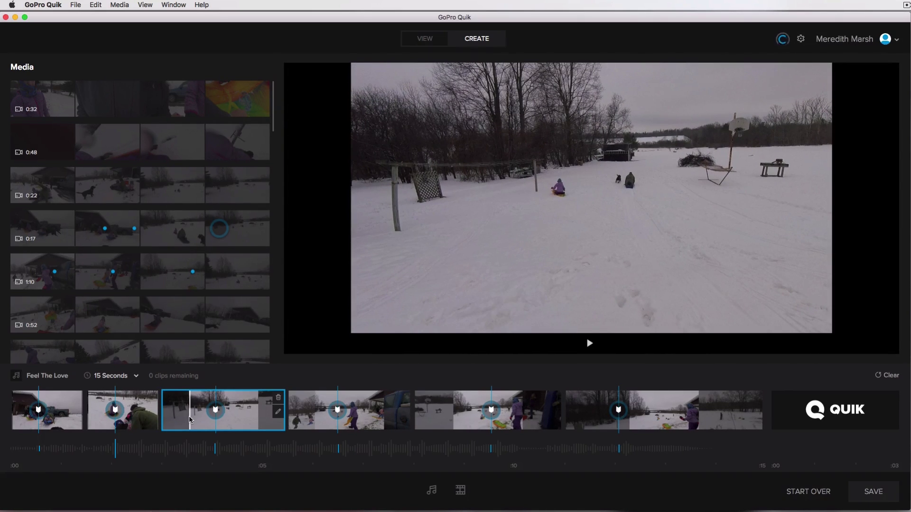
# Step: Delete the third clip, add a 0:52-clip highlight, and move it into third position
pyautogui.press('Delete')
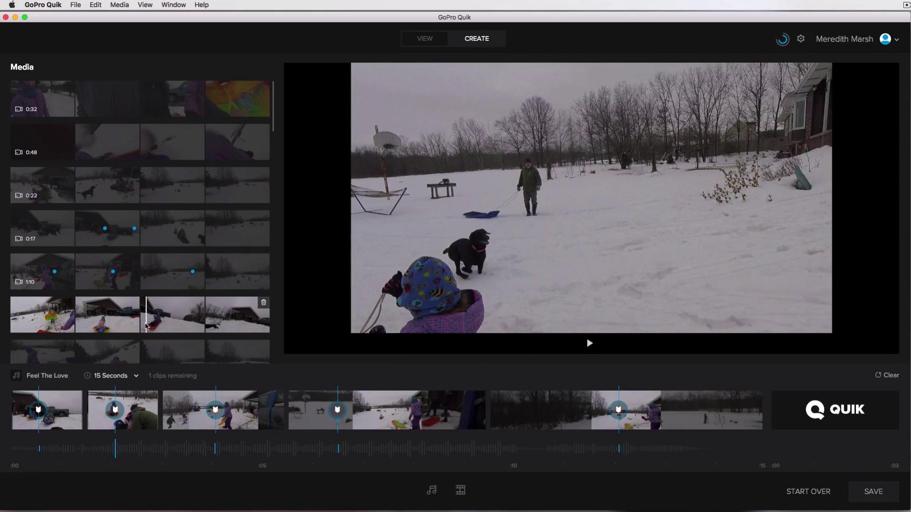
pyautogui.click(147, 326)
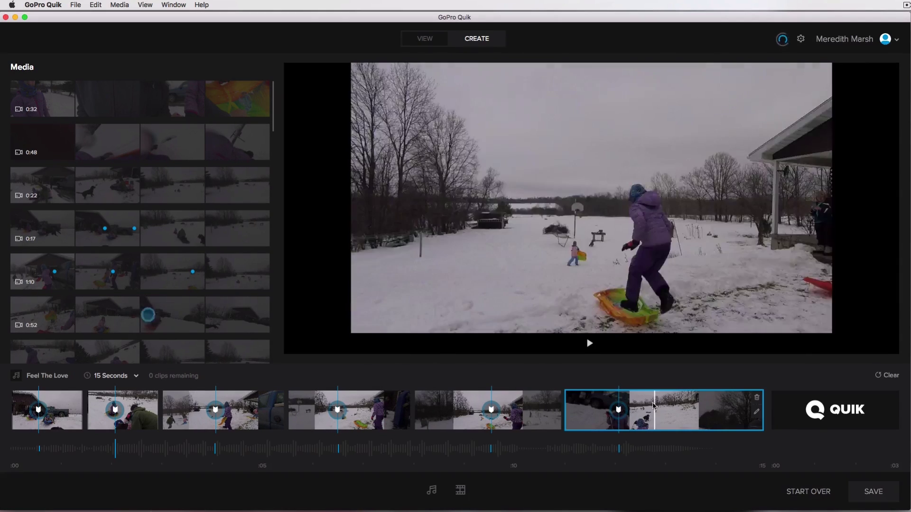
pyautogui.moveTo(596, 417); pyautogui.dragTo(351, 418)
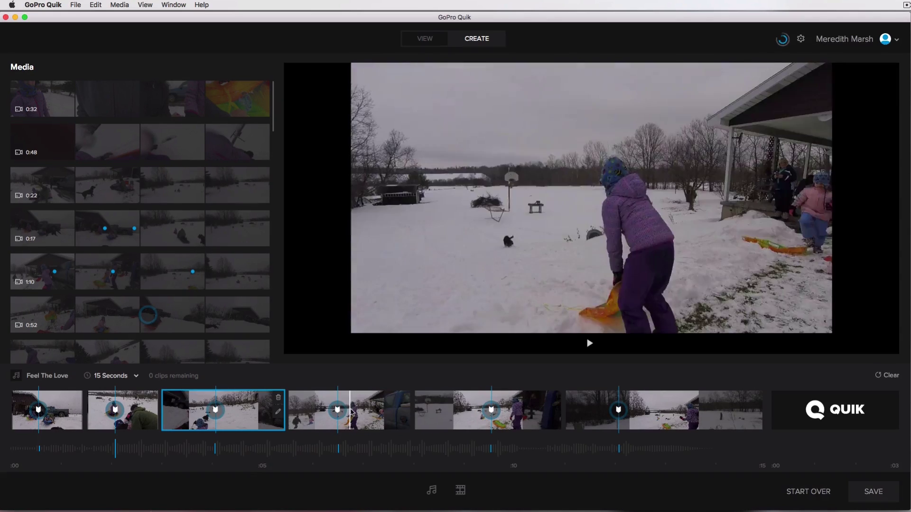
# Step: Audition Daft Crunk, Come Thru and Bring It, then choose Feel The Love as the music
pyautogui.click(48, 377)
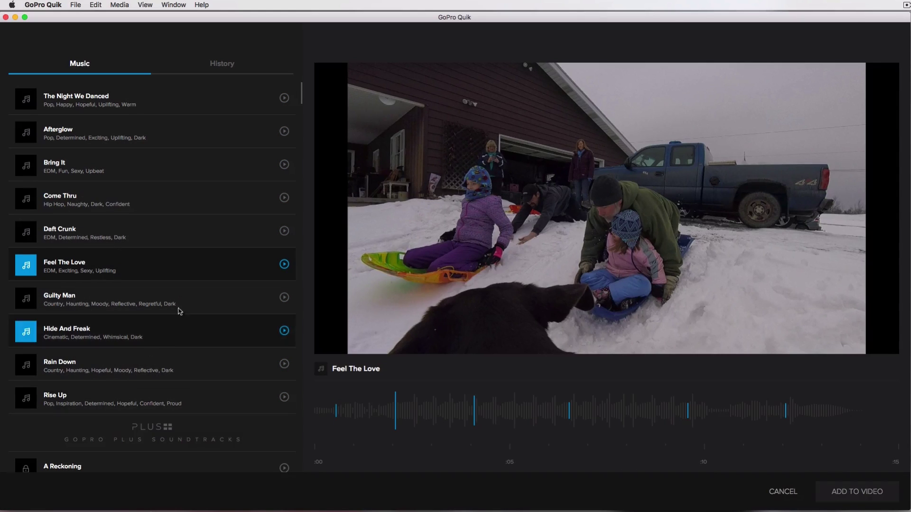
pyautogui.click(284, 231)
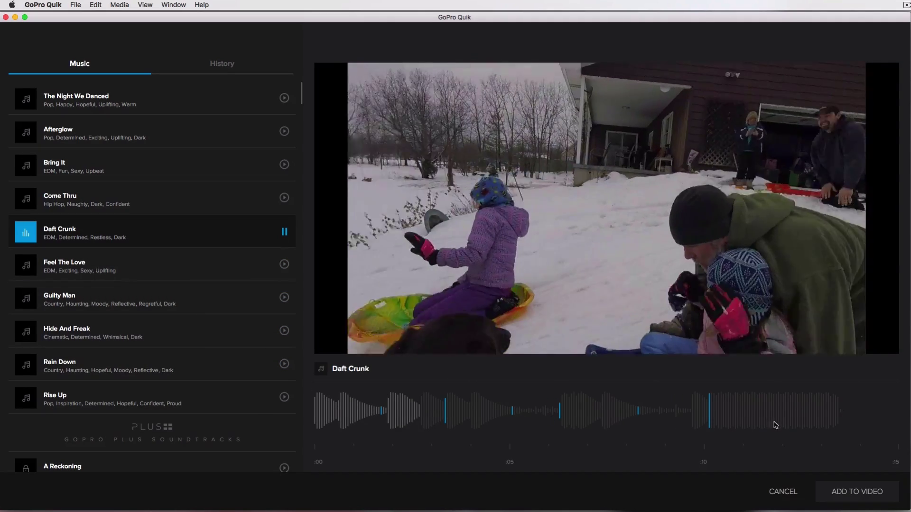
pyautogui.click(285, 199)
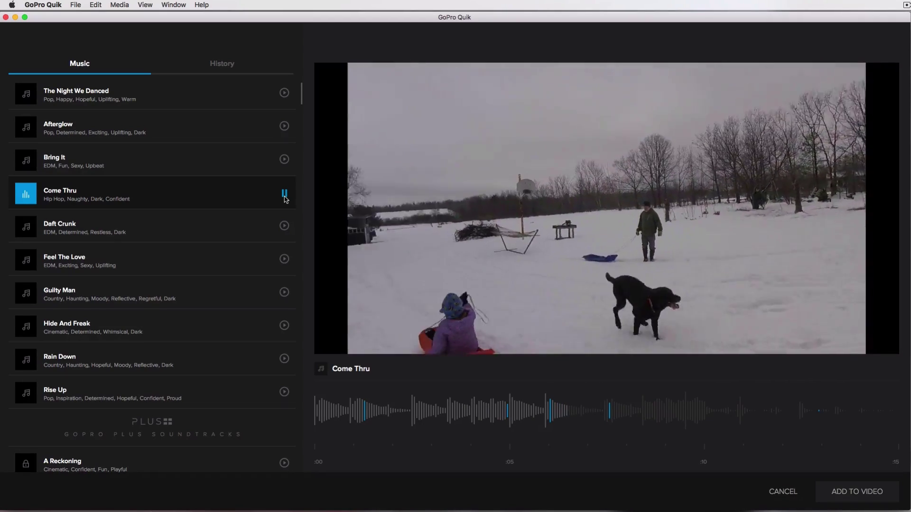
pyautogui.click(284, 160)
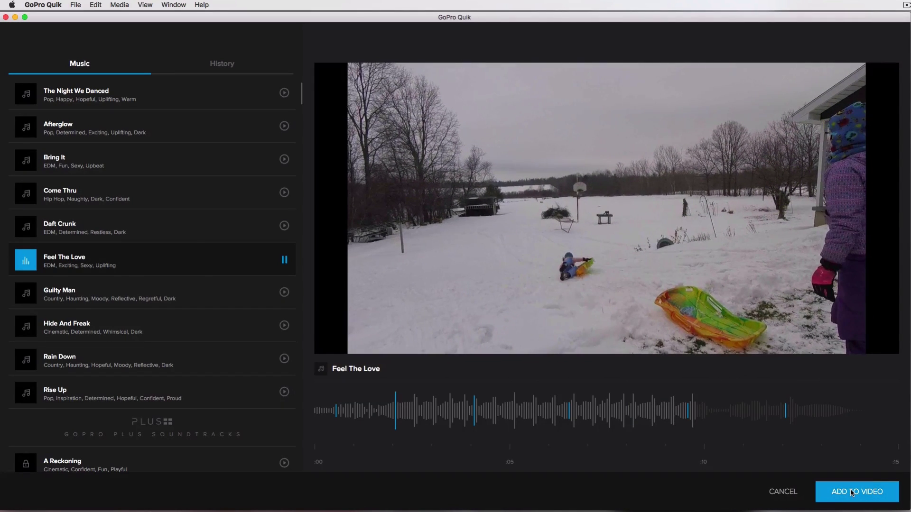
pyautogui.click(851, 493)
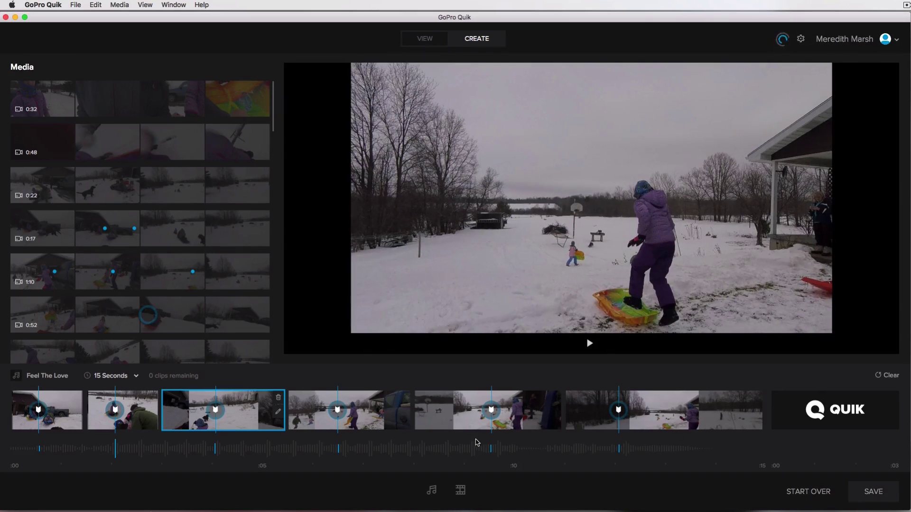
# Step: Set the outro to No Outro and play back the montage preview
pyautogui.click(461, 491)
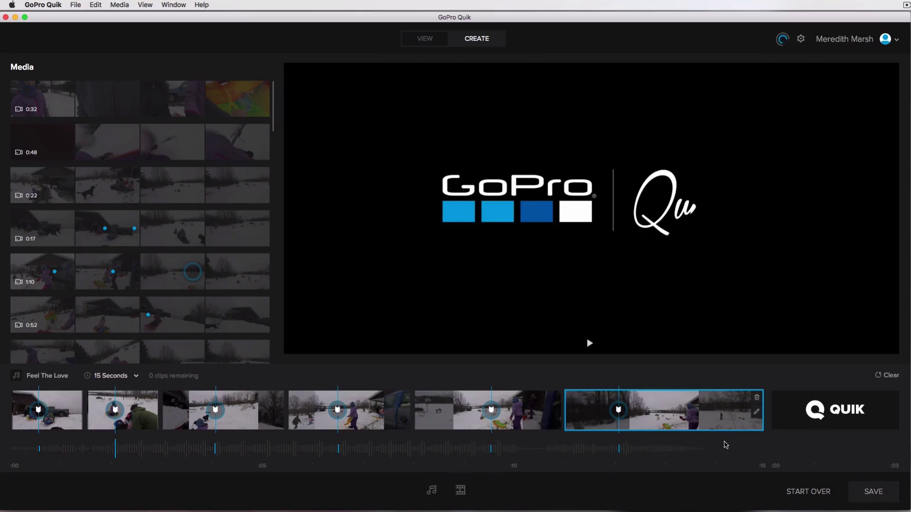
pyautogui.click(777, 423)
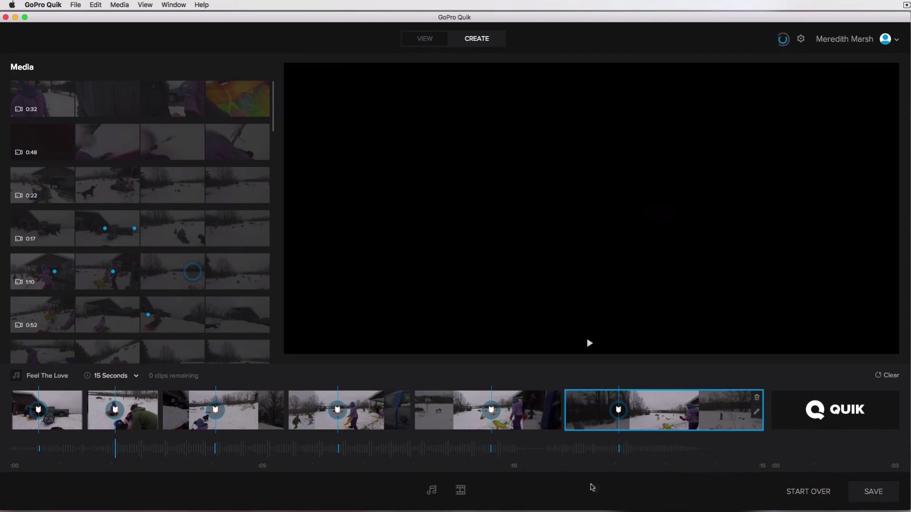
pyautogui.click(460, 490)
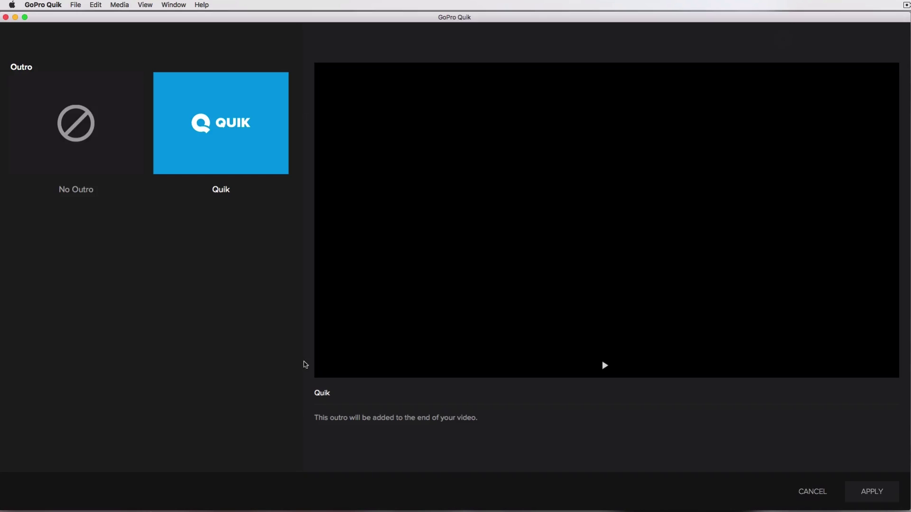
pyautogui.click(60, 138)
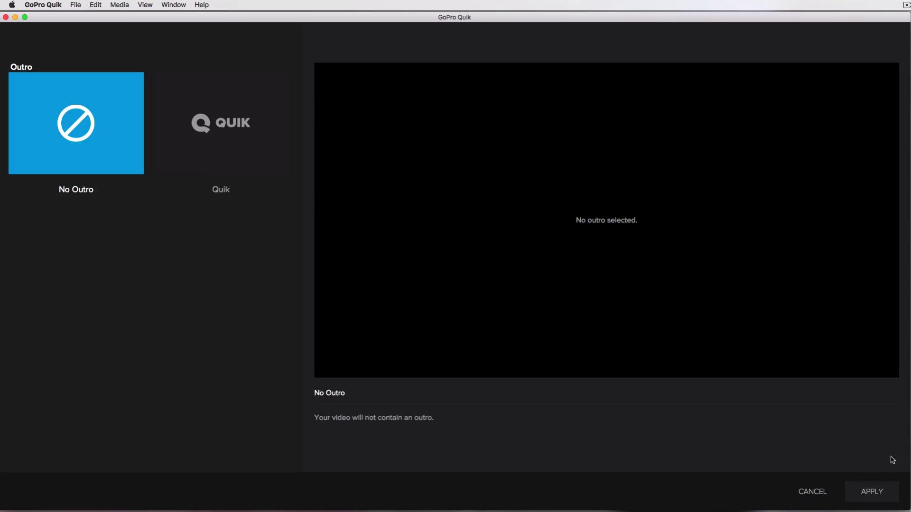
pyautogui.click(872, 492)
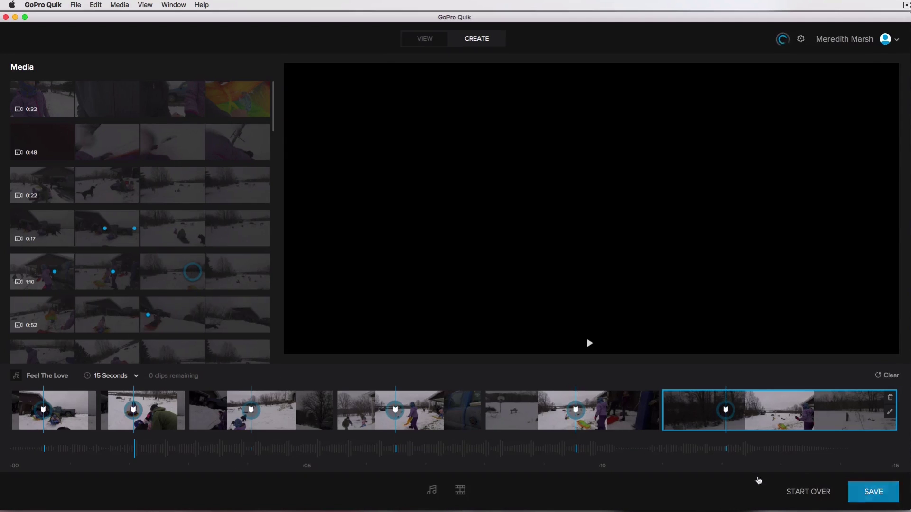
pyautogui.click(588, 342)
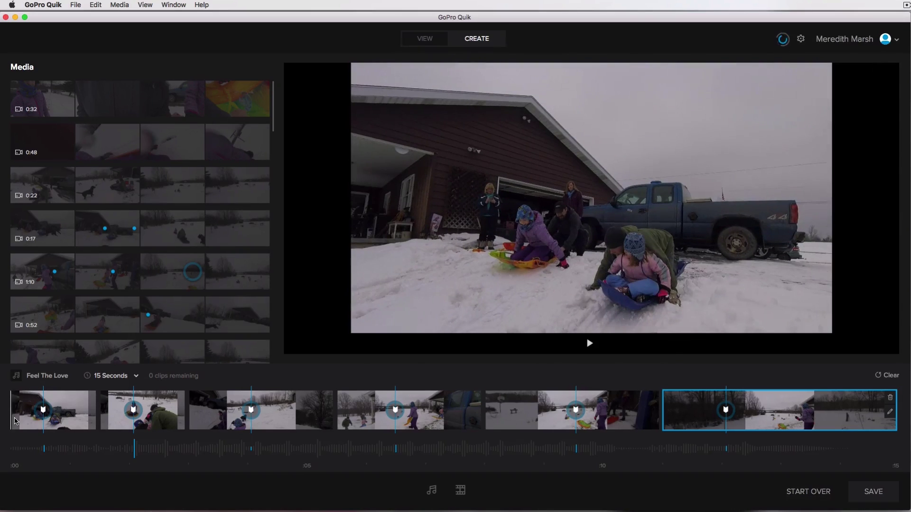
pyautogui.click(62, 418)
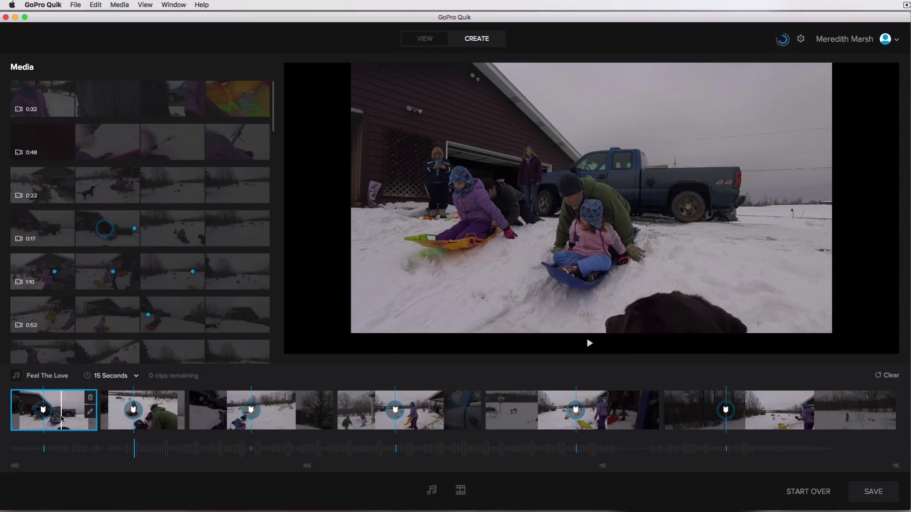
# Step: Shift the first clip's trimmed section later along its filmstrip
pyautogui.click(91, 412)
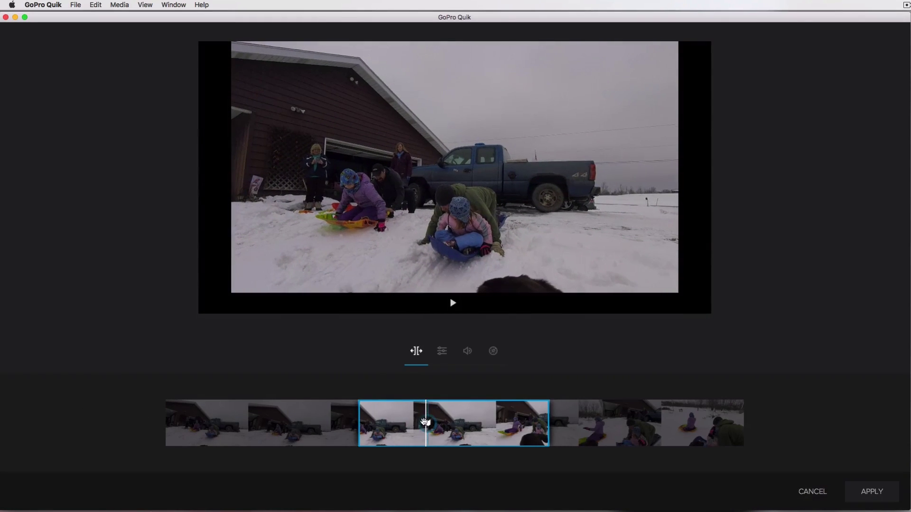
pyautogui.moveTo(426, 423); pyautogui.dragTo(520, 423)
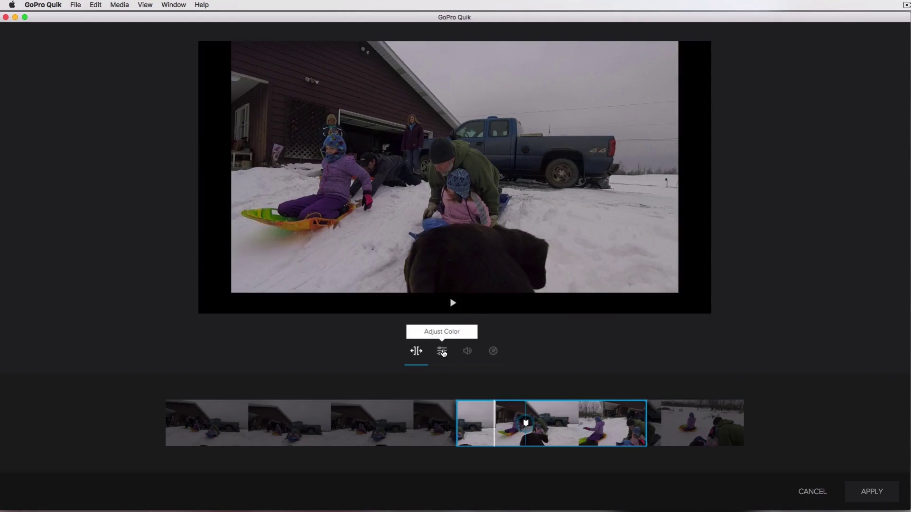
pyautogui.click(441, 353)
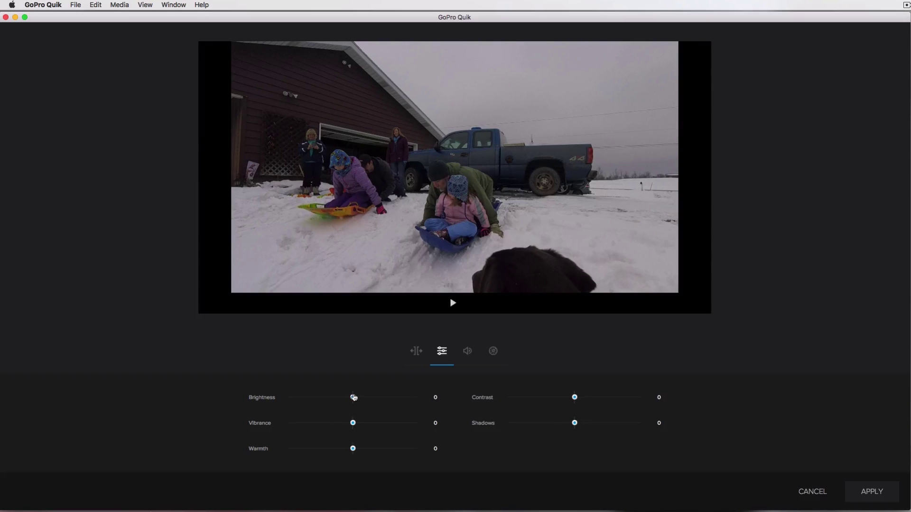
# Step: Nudge the first clip's brightness and raise its source audio to 80, then apply
pyautogui.moveTo(354, 398)
pyautogui.mouseDown()
pyautogui.moveTo(317, 397)
pyautogui.moveTo(385, 396)
pyautogui.moveTo(353, 398)
pyautogui.mouseUp()
pyautogui.click(467, 351)
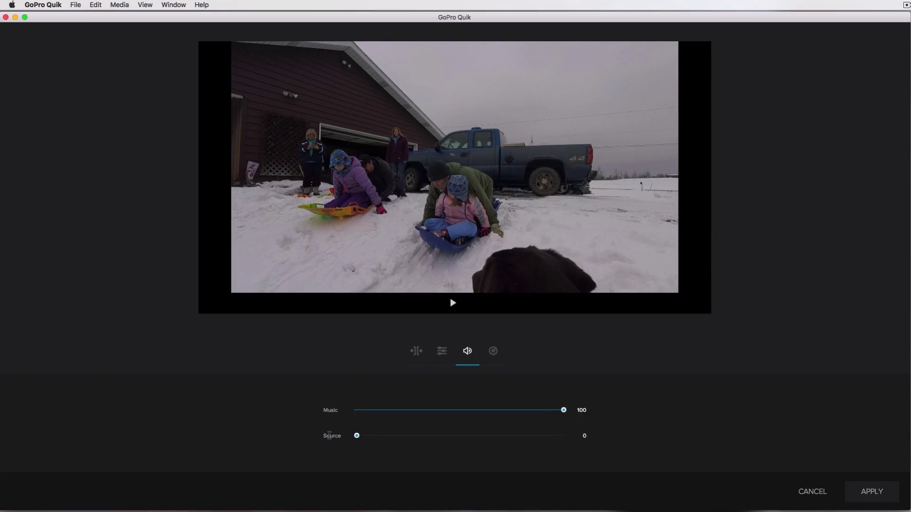
pyautogui.moveTo(355, 436); pyautogui.dragTo(507, 439)
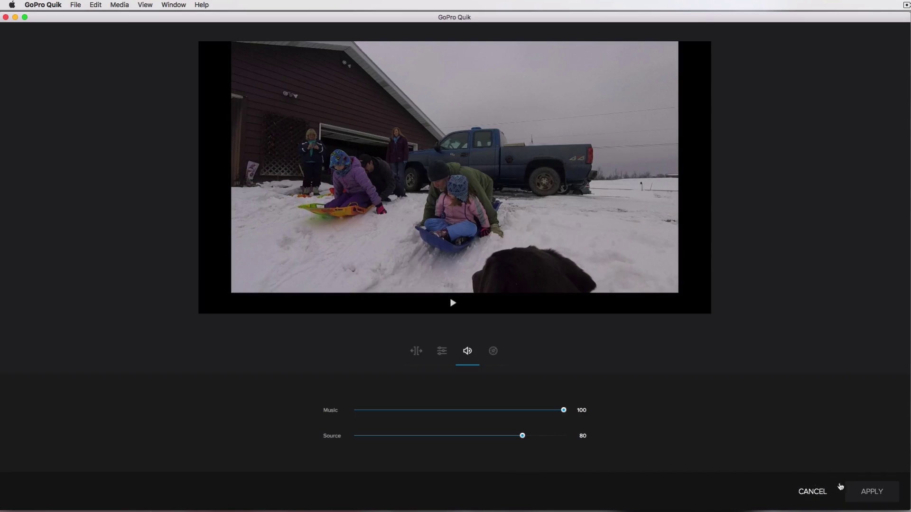
pyautogui.click(869, 492)
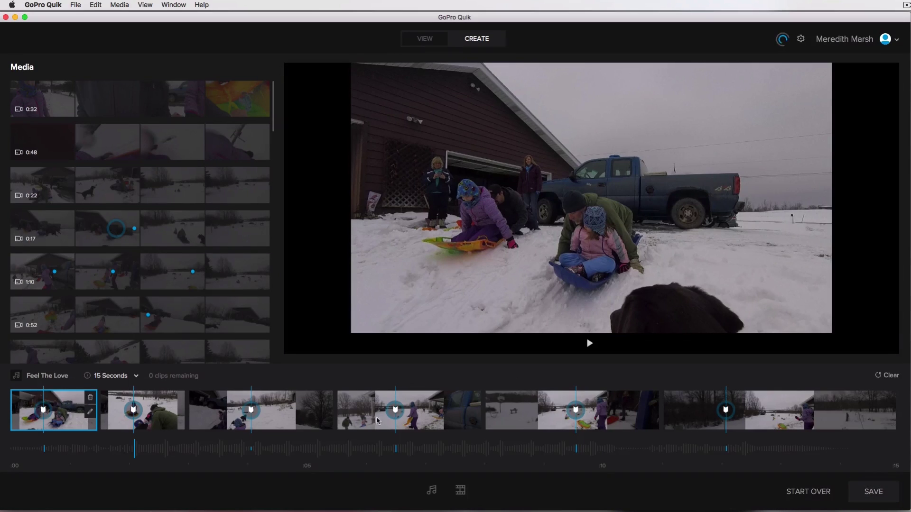
# Step: Raise the second clip's source audio to 62, music at 100, and apply
pyautogui.click(180, 411)
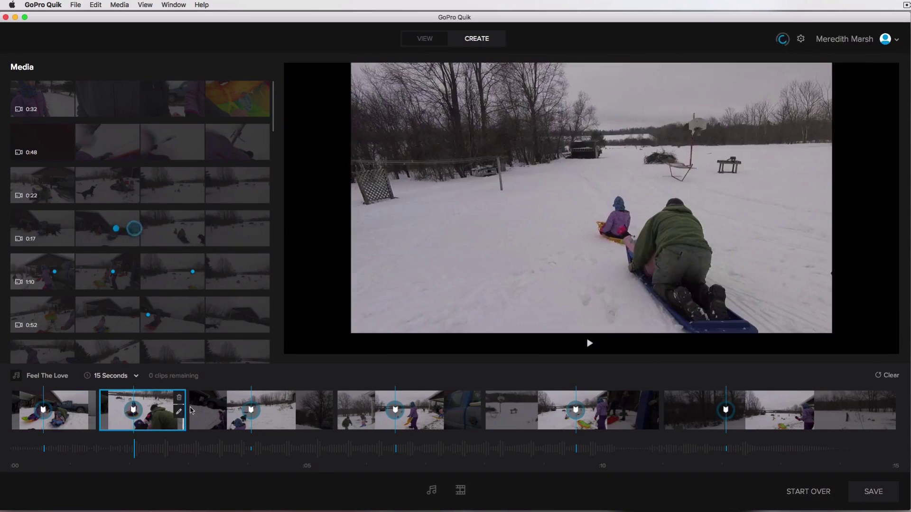
pyautogui.click(179, 412)
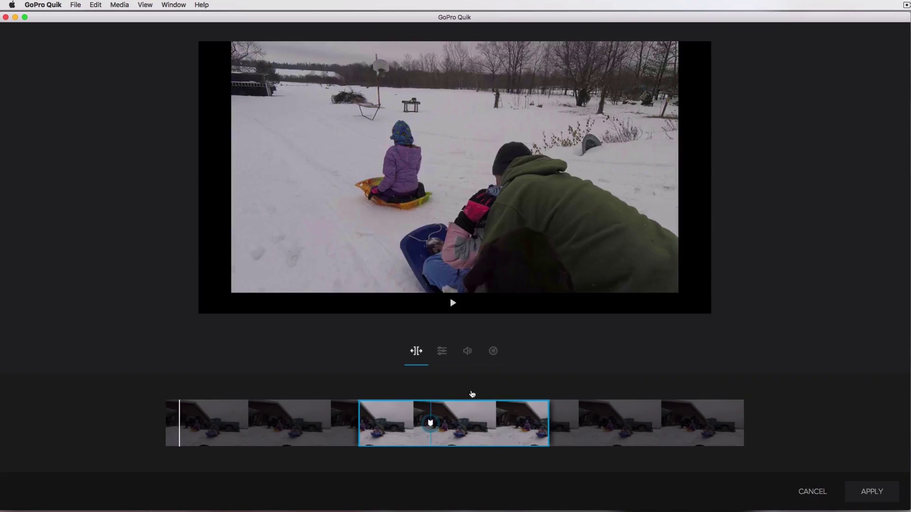
pyautogui.click(467, 350)
pyautogui.moveTo(357, 435); pyautogui.dragTo(487, 437)
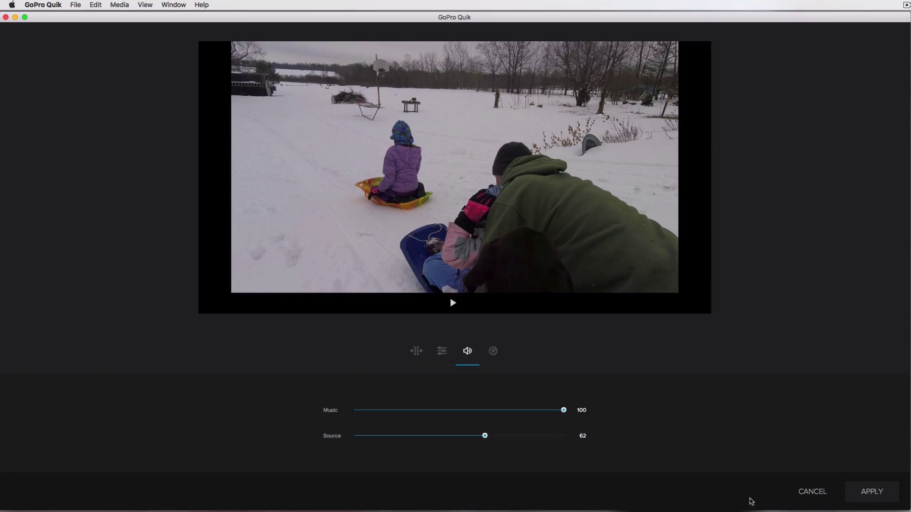
pyautogui.click(871, 491)
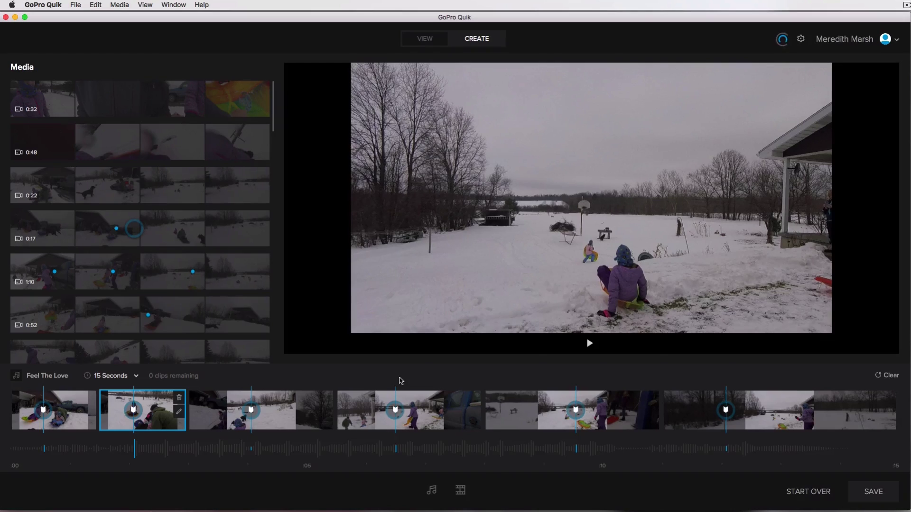
pyautogui.click(873, 492)
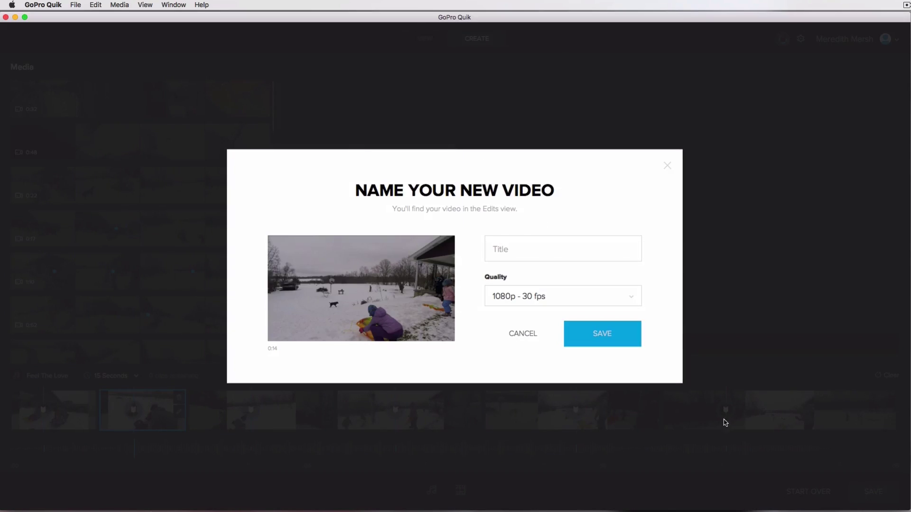
# Step: Title the video 'Sledding' and save it at 1080p - 30 fps to Edits
pyautogui.write('Sledding')
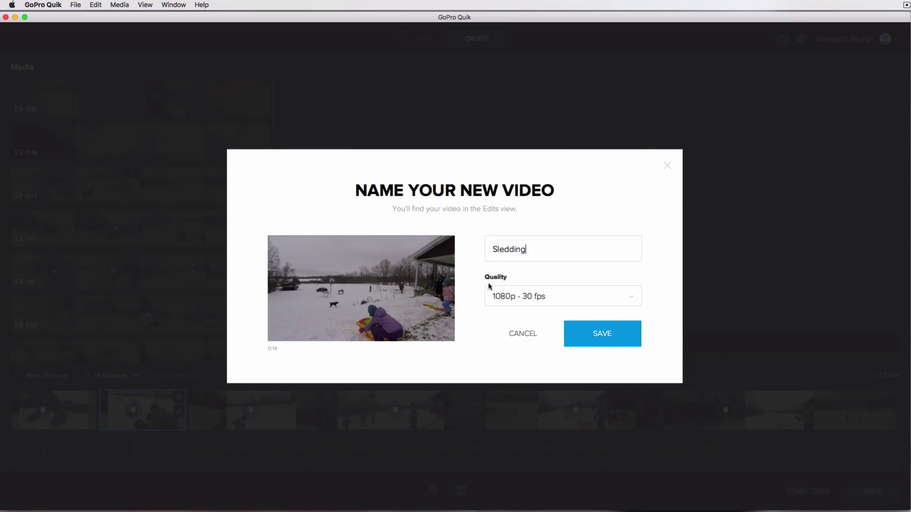
pyautogui.click(562, 300)
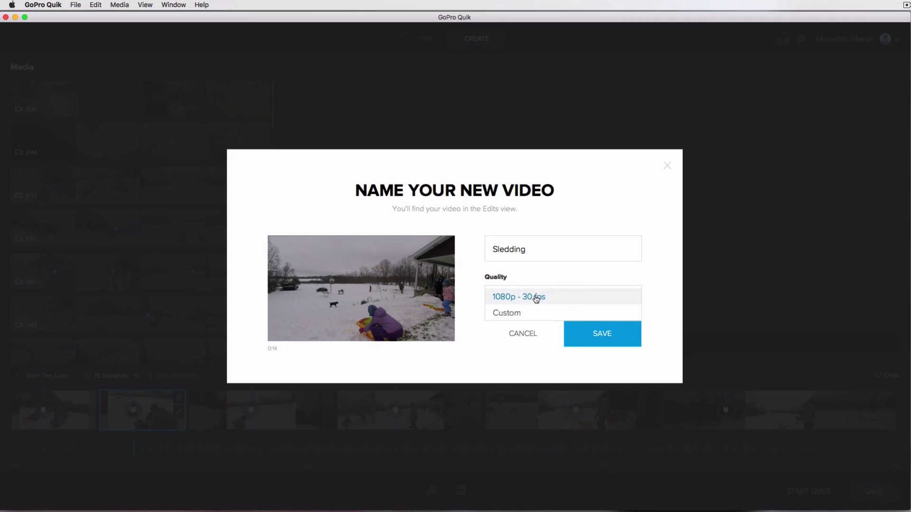
pyautogui.click(507, 314)
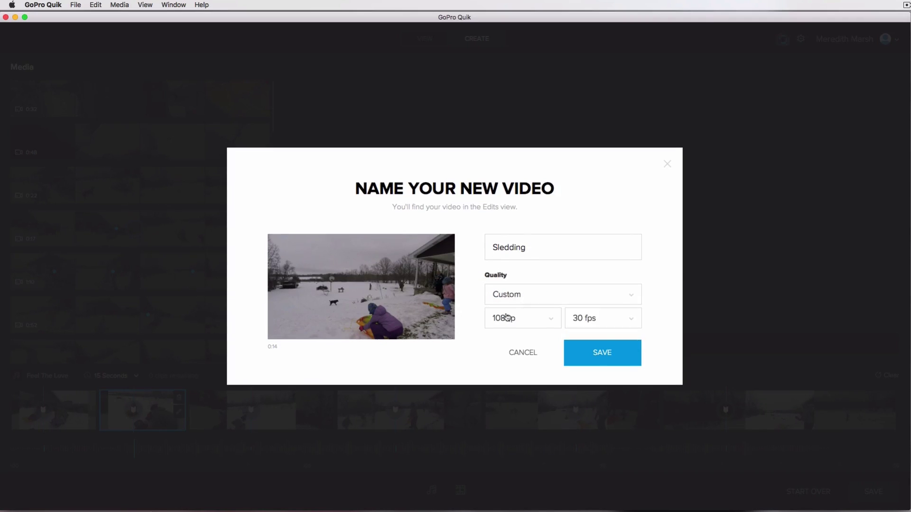
pyautogui.click(527, 318)
pyautogui.click(529, 318)
pyautogui.click(612, 319)
pyautogui.click(612, 319)
pyautogui.click(552, 299)
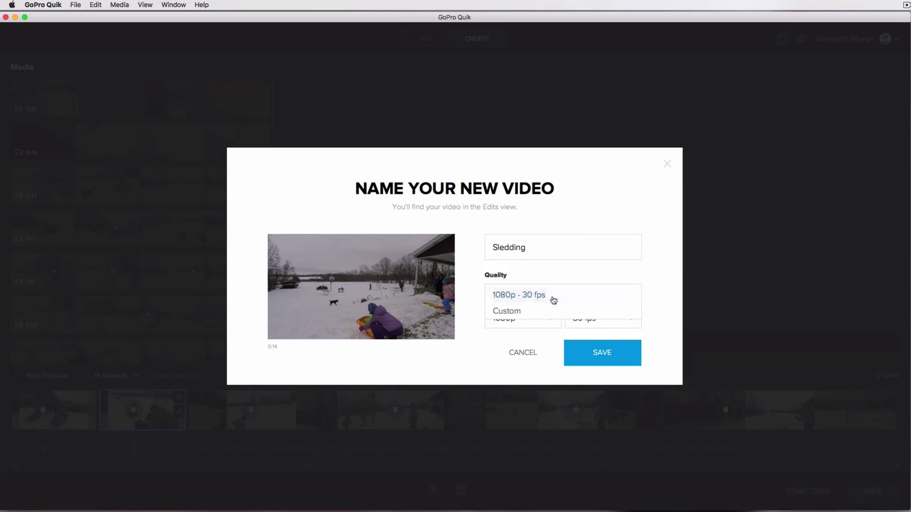
pyautogui.click(524, 295)
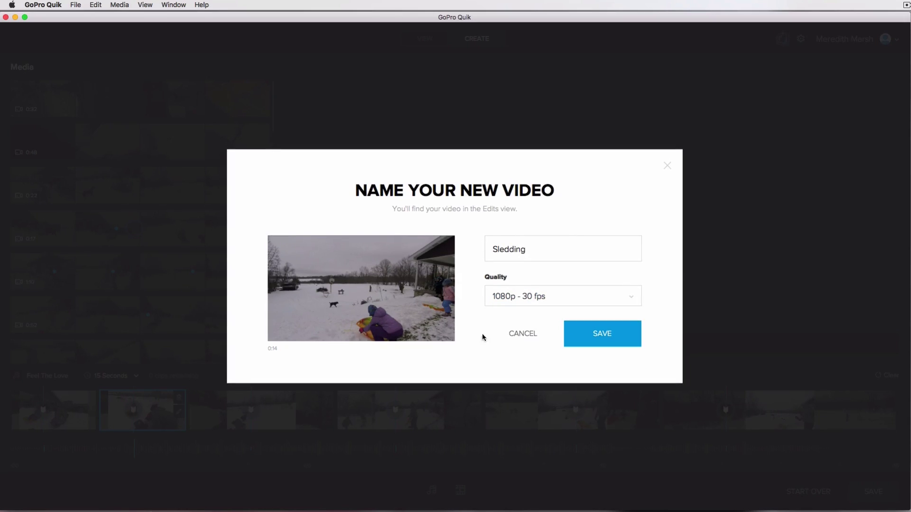
pyautogui.click(602, 336)
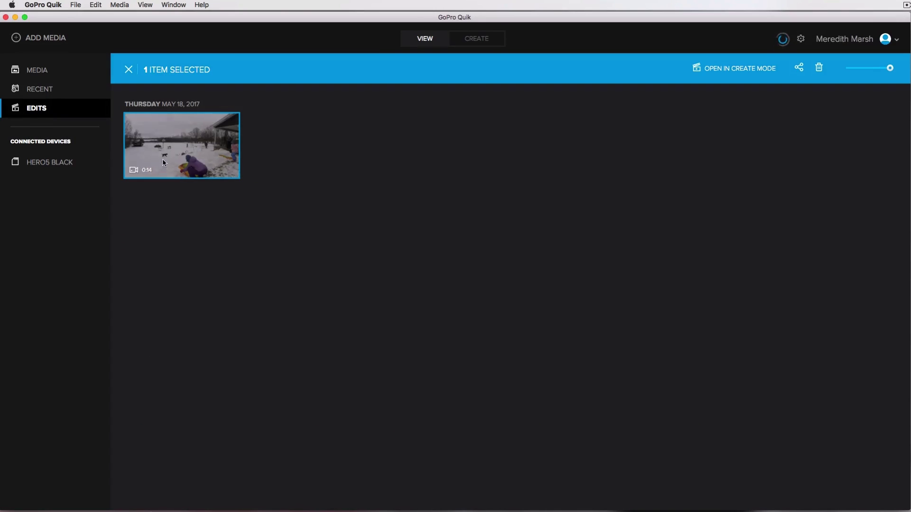
# Step: Open the saved 0:14 'Sledding' video and play it back to 0:08
pyautogui.doubleClick(177, 147)
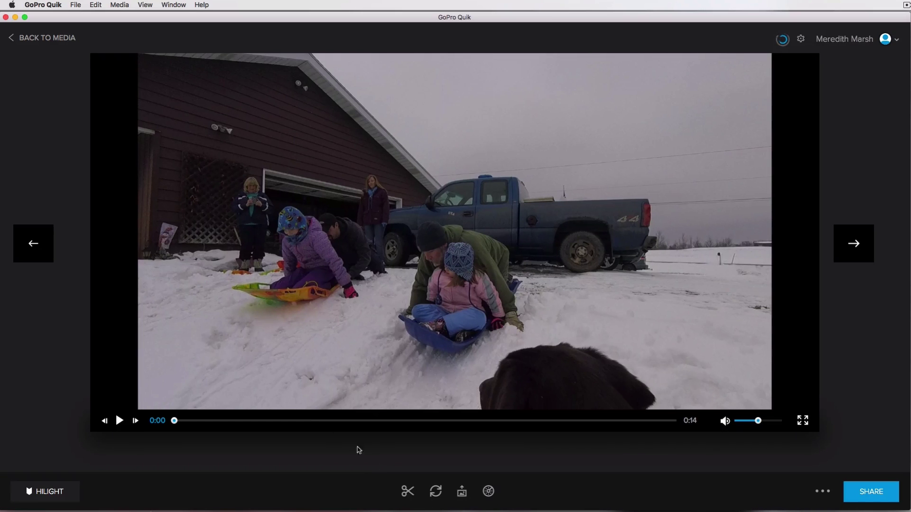
pyautogui.click(120, 421)
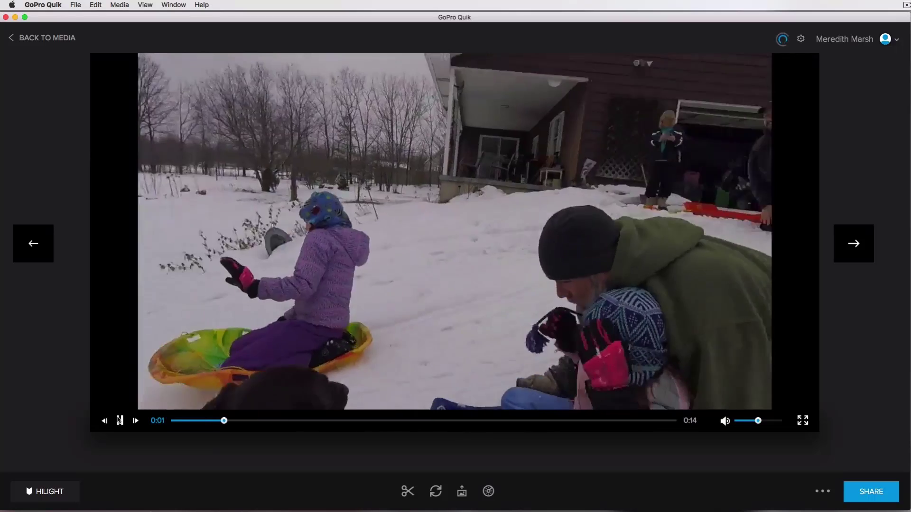
pyautogui.click(120, 420)
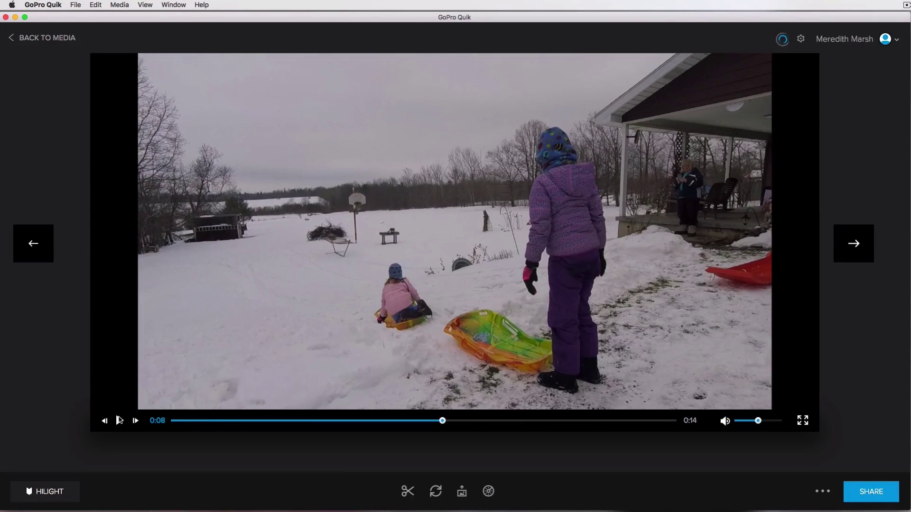
# Step: Check Sledding-0001.mp4's details (0:14, 28.4 MB, 1080 at 30 FPS) without sharing it
pyautogui.click(873, 494)
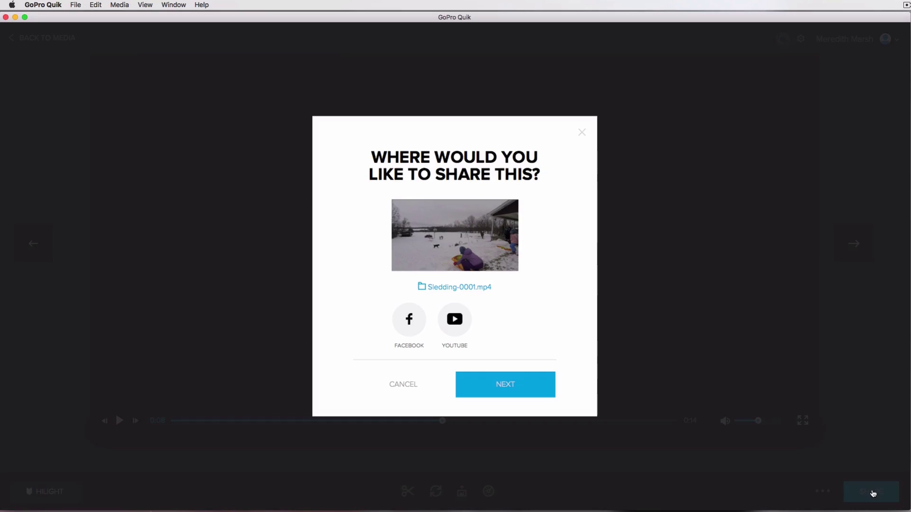
pyautogui.click(403, 383)
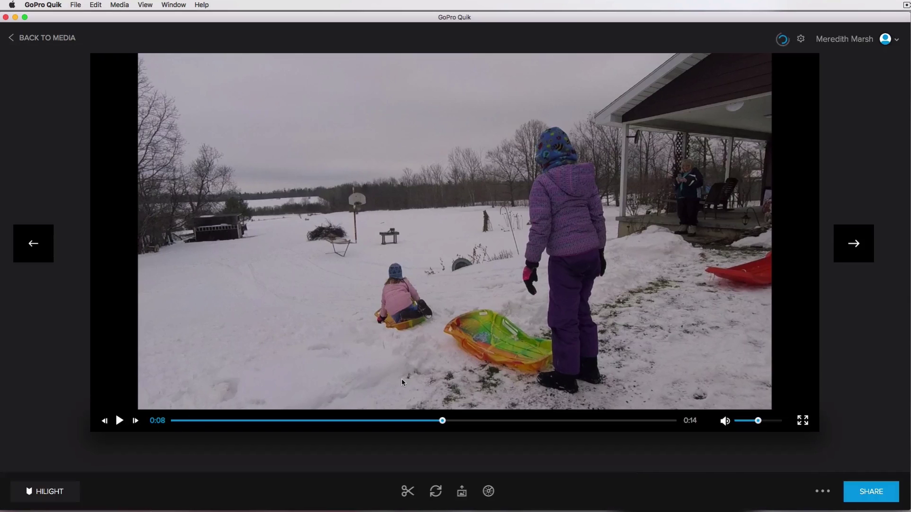
pyautogui.click(821, 492)
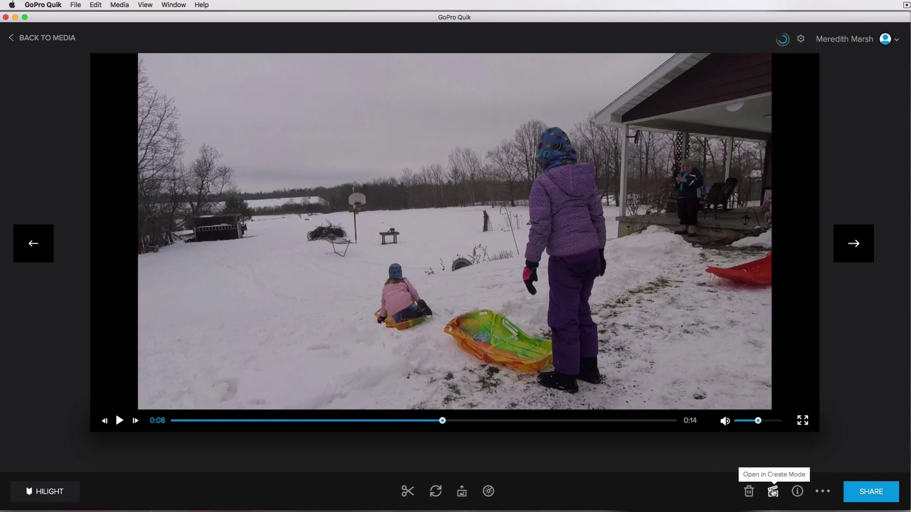
pyautogui.click(798, 491)
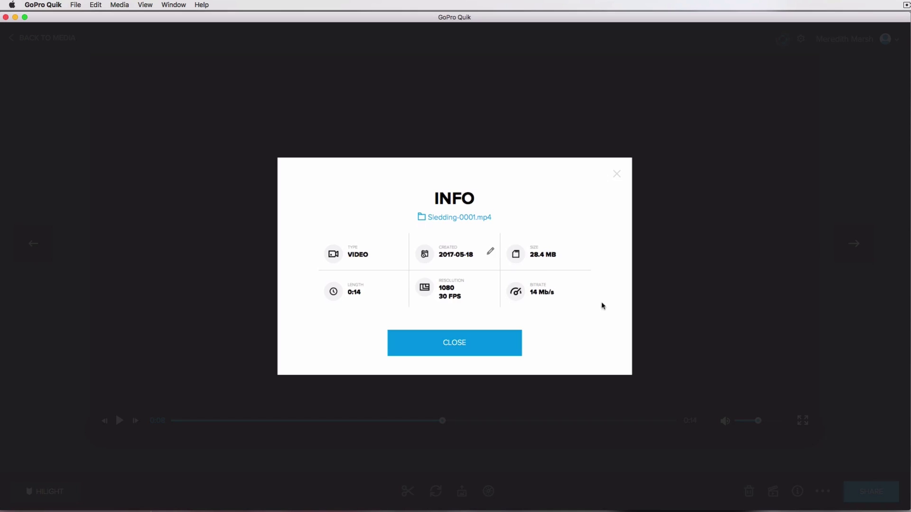
pyautogui.click(482, 335)
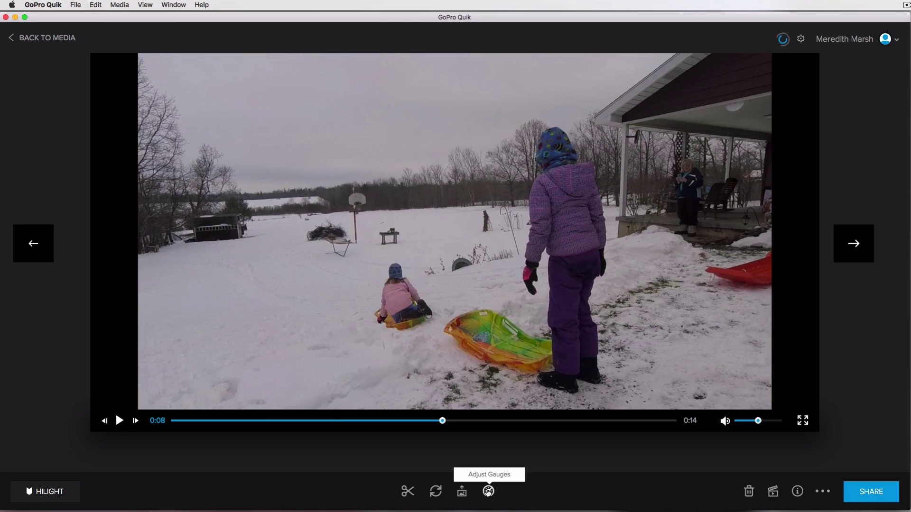
# Step: Save the current frame as photo Sledding-0001 in Edits and rewind playback to about 0:05
pyautogui.click(462, 492)
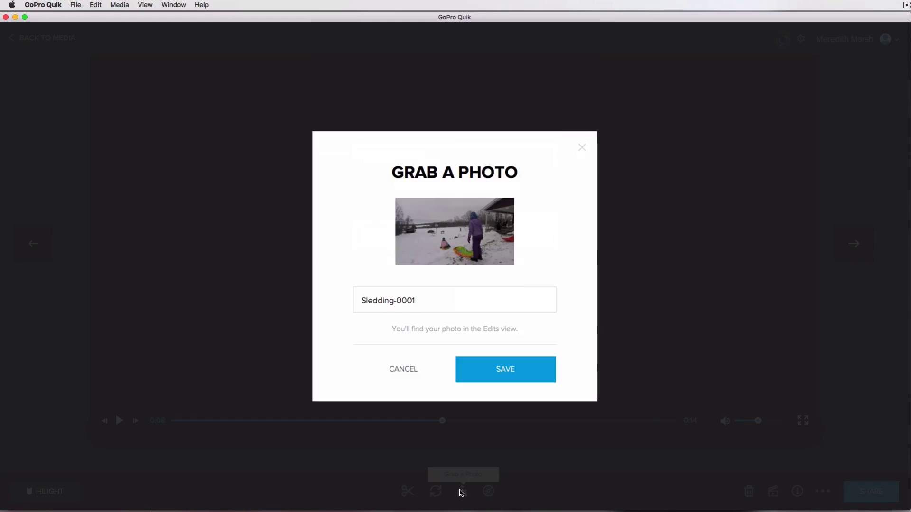
pyautogui.click(505, 370)
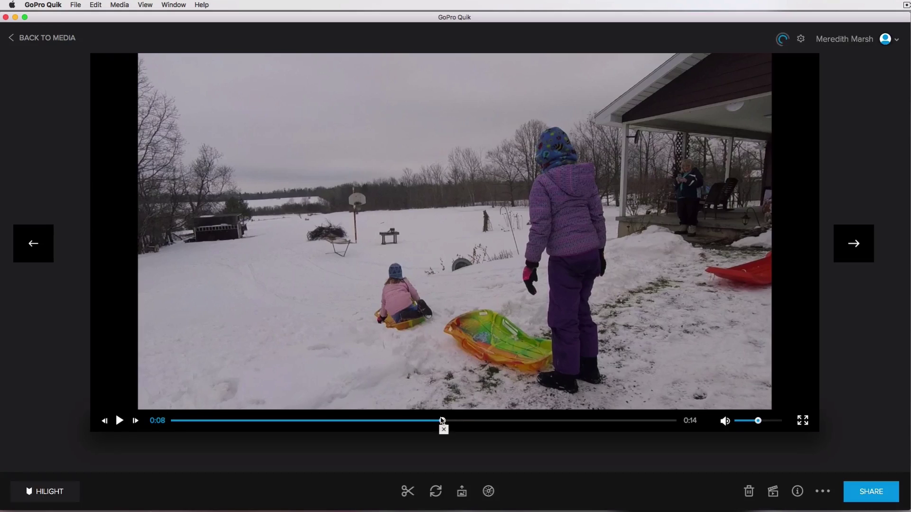
pyautogui.moveTo(443, 420); pyautogui.dragTo(284, 415)
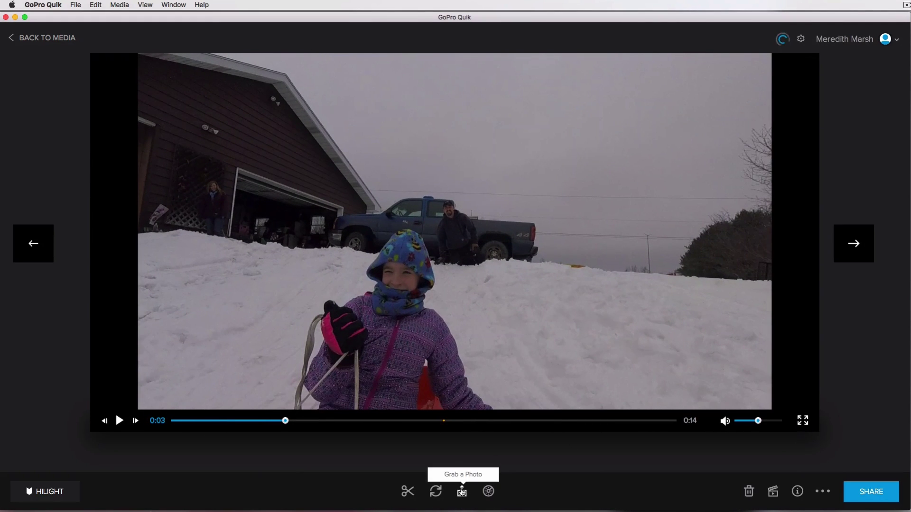
pyautogui.click(434, 492)
pyautogui.click(434, 492)
pyautogui.click(435, 491)
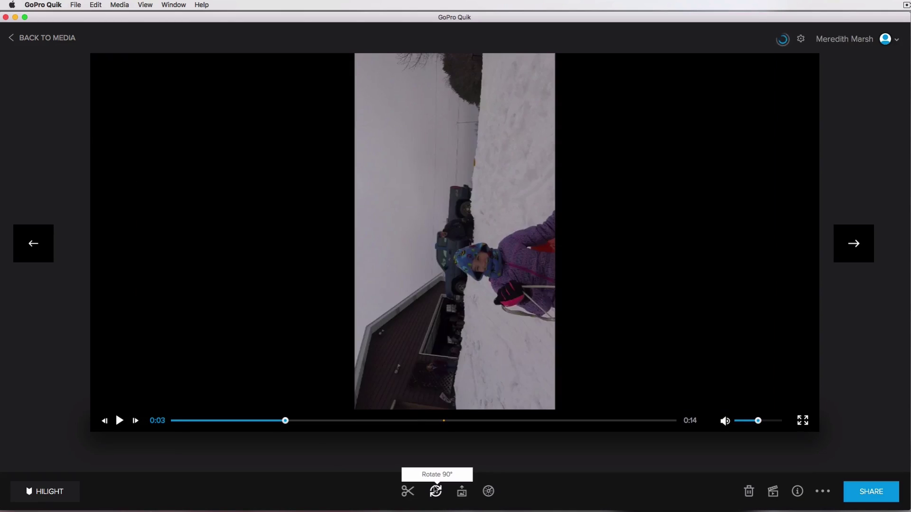
pyautogui.click(435, 490)
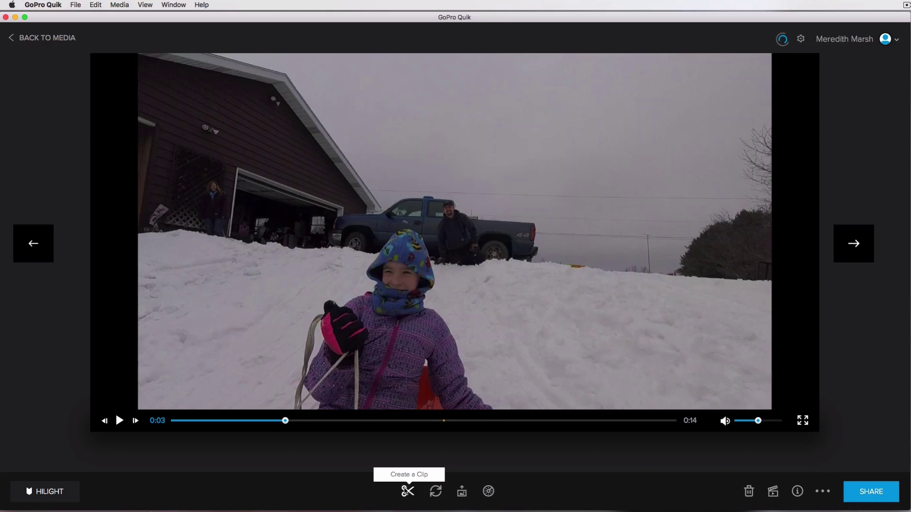
pyautogui.click(407, 491)
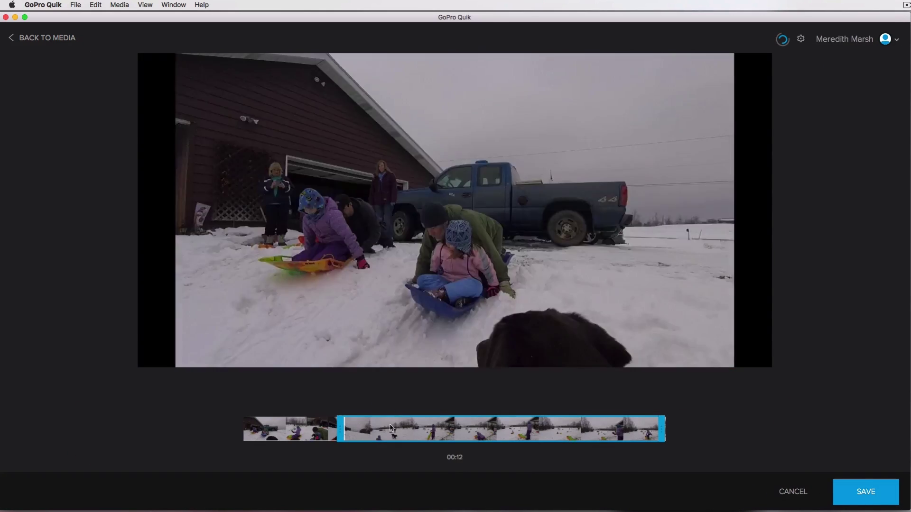
pyautogui.moveTo(339, 427); pyautogui.dragTo(400, 428)
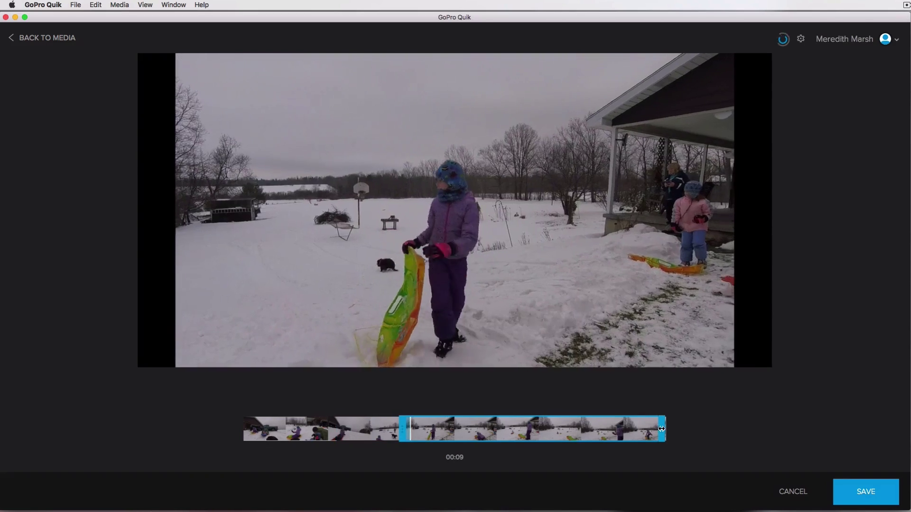
pyautogui.moveTo(660, 429); pyautogui.dragTo(484, 430)
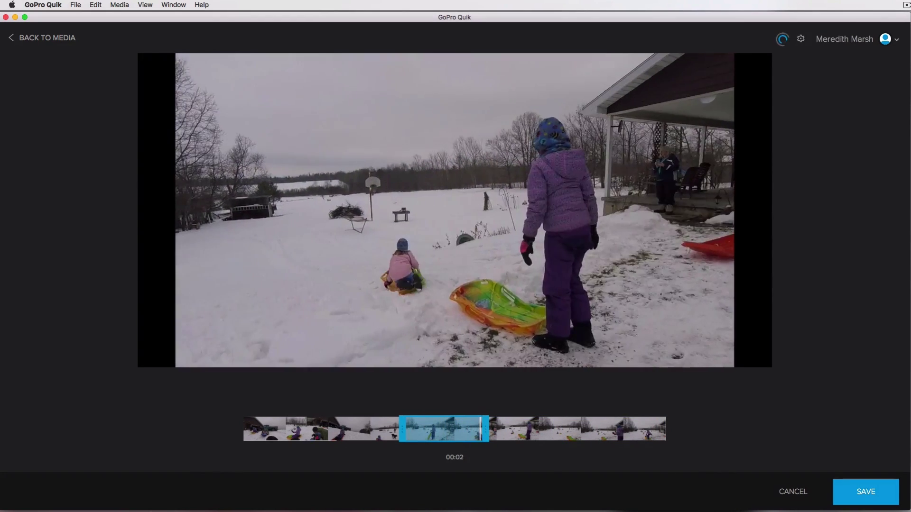
pyautogui.click(790, 492)
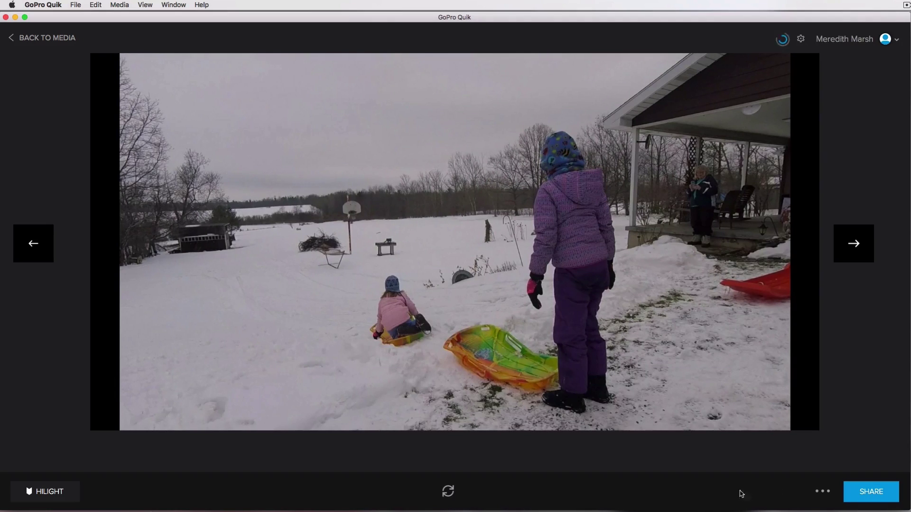
# Step: In the Edits library, choose Show In Finder for the 0:14 sledding edit
pyautogui.click(54, 40)
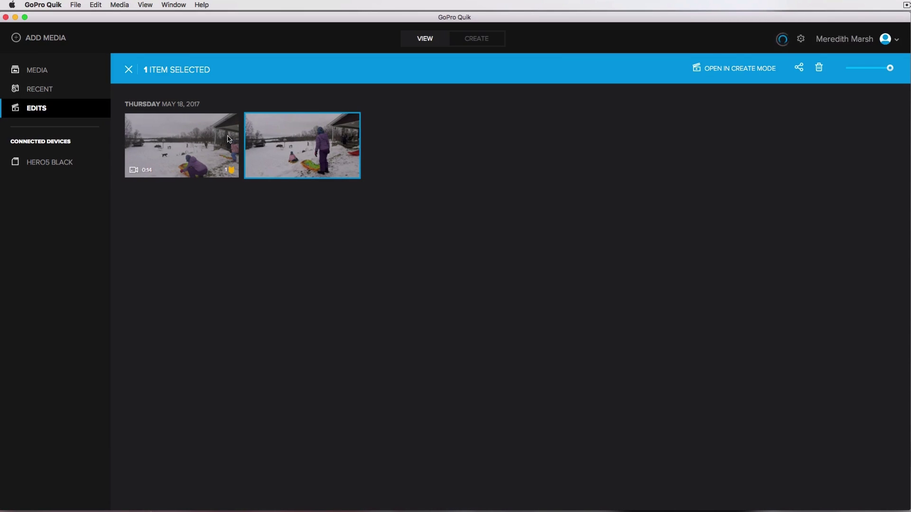
pyautogui.click(192, 145)
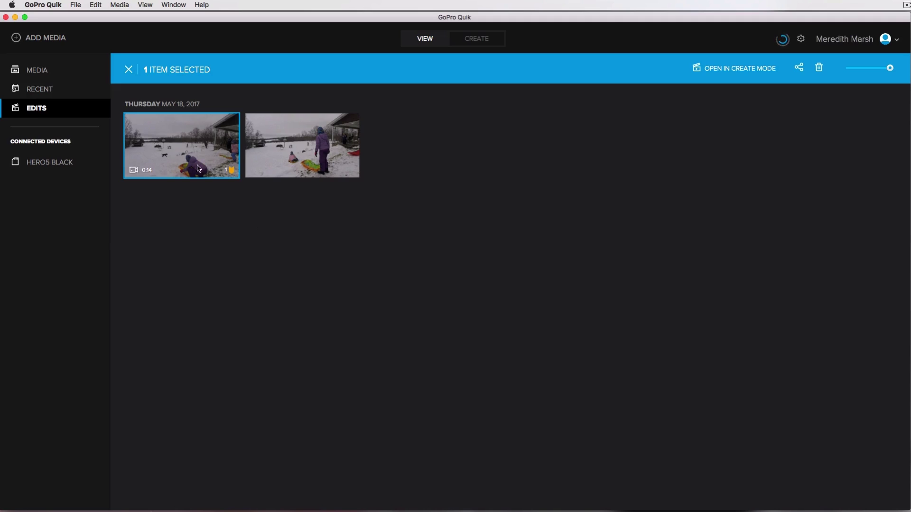
pyautogui.rightClick(167, 138)
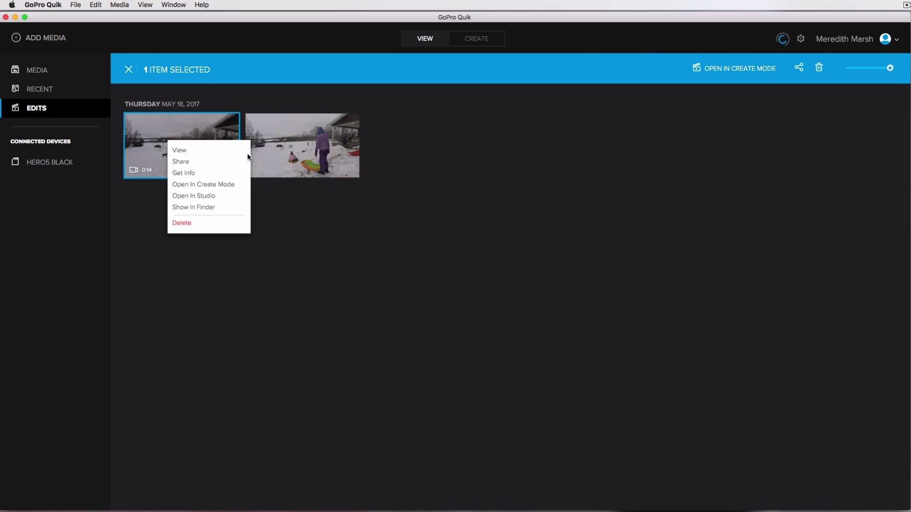
pyautogui.click(190, 206)
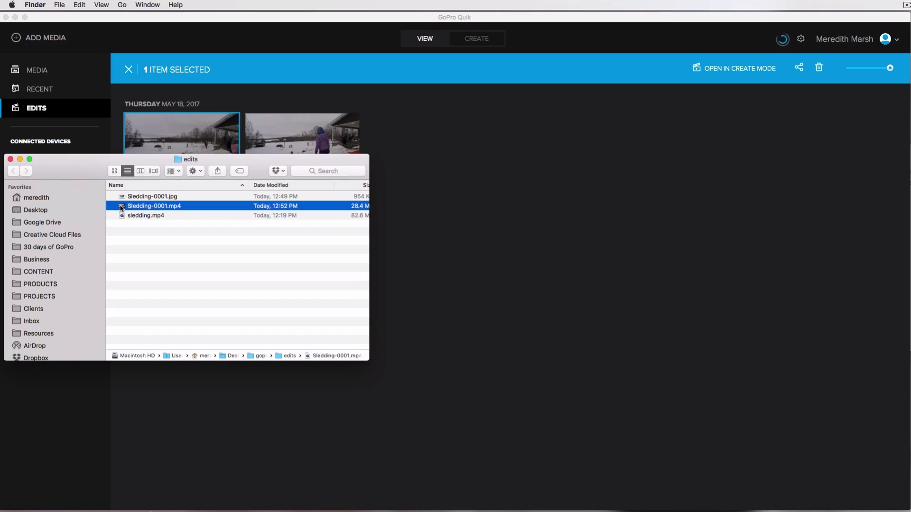
# Step: Reposition the Finder window showing the edits folder, then minimize it
pyautogui.moveTo(99, 174); pyautogui.dragTo(103, 176)
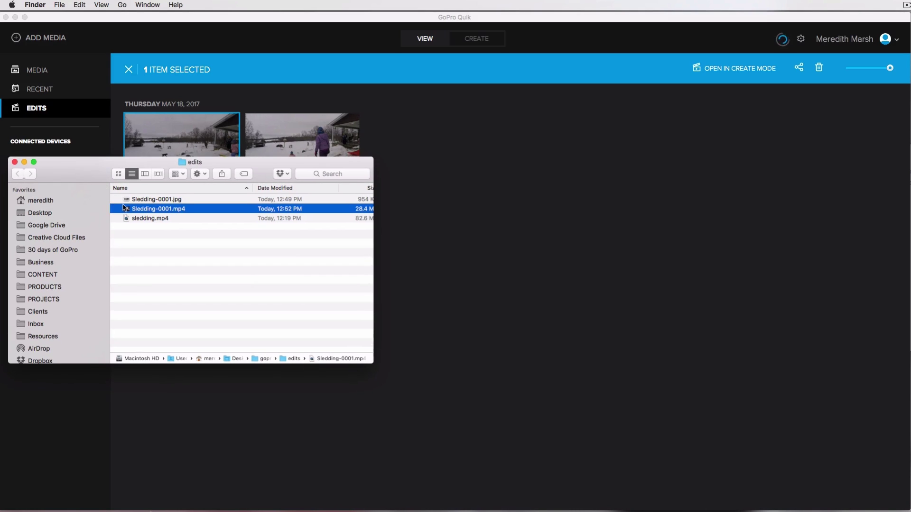
pyautogui.moveTo(124, 207)
pyautogui.mouseDown()
pyautogui.moveTo(225, 247)
pyautogui.moveTo(134, 217)
pyautogui.mouseUp()
pyautogui.moveTo(81, 173); pyautogui.dragTo(101, 193)
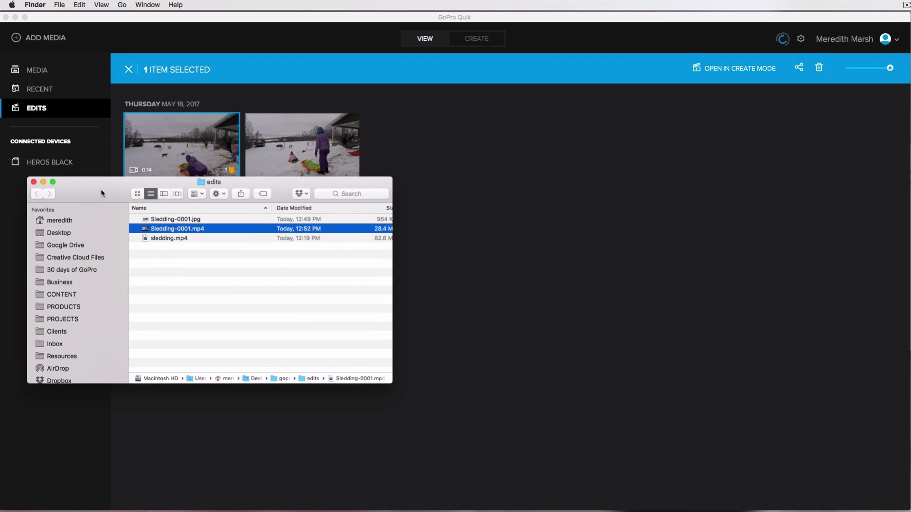
pyautogui.click(43, 181)
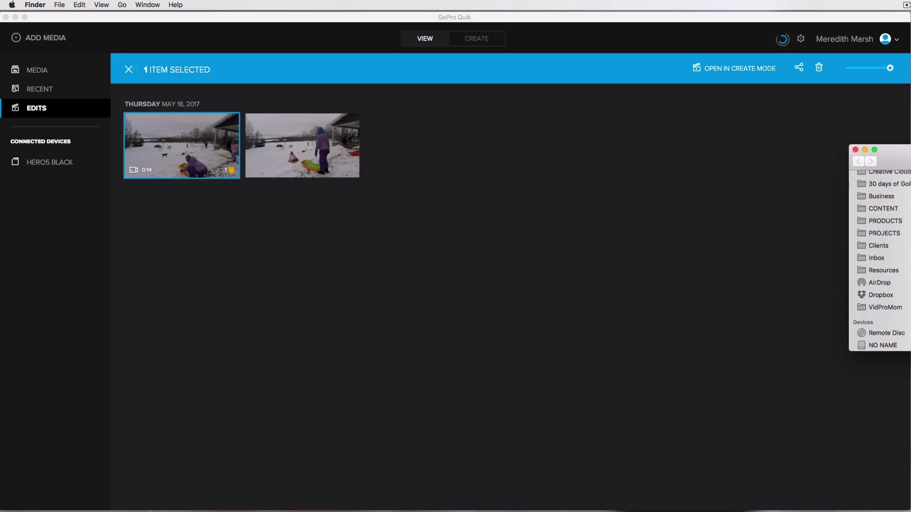
# Step: Close Finder and browse the full Media library down to the May 3 clips
pyautogui.click(854, 151)
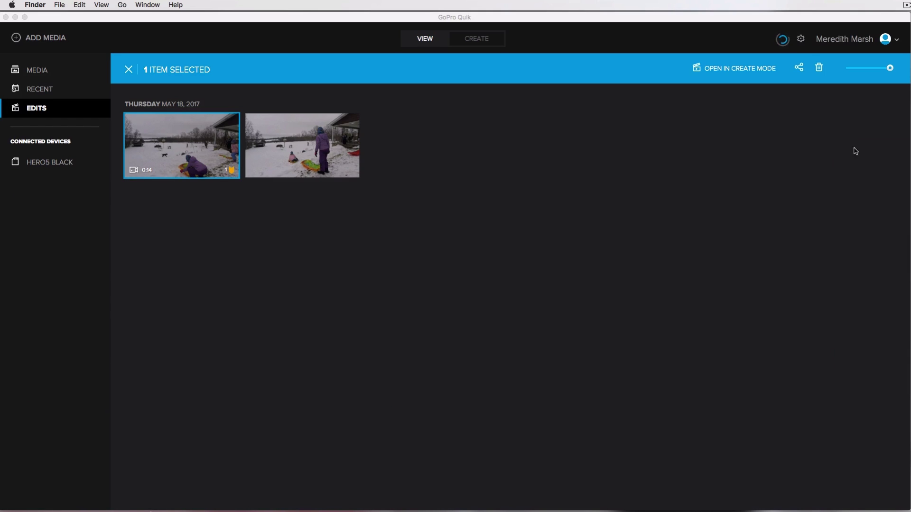
pyautogui.rightClick(170, 151)
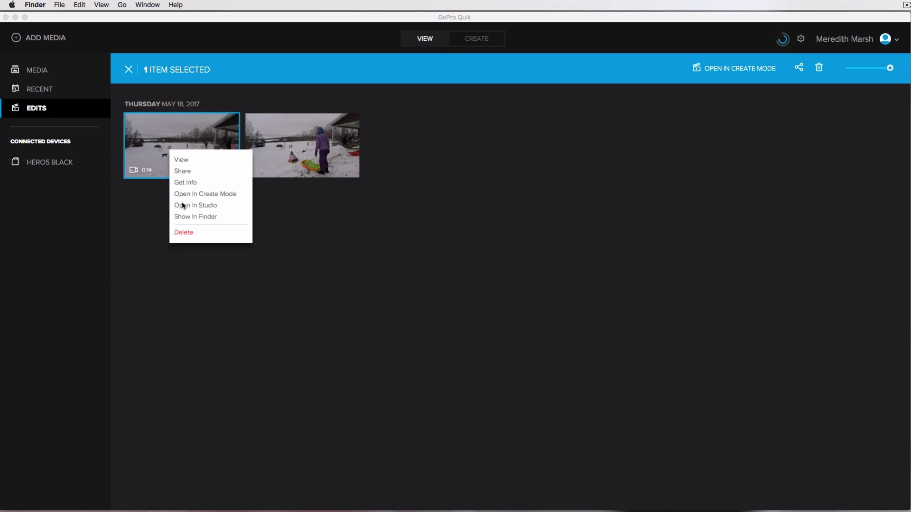
pyautogui.click(31, 89)
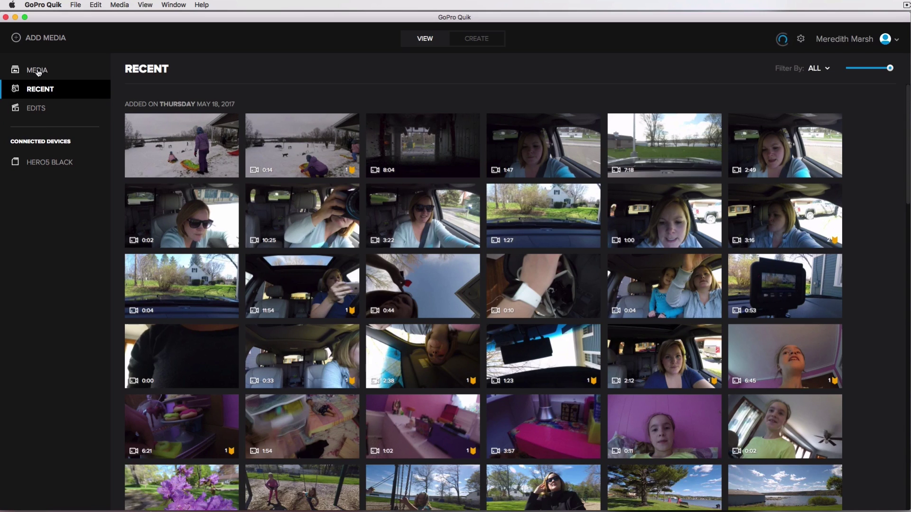
pyautogui.click(39, 72)
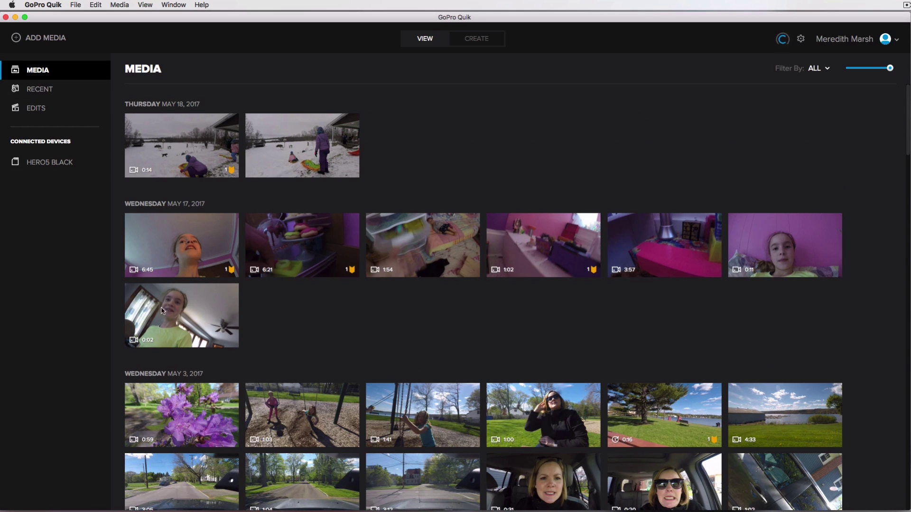
pyautogui.scroll(-5, 242, 423)
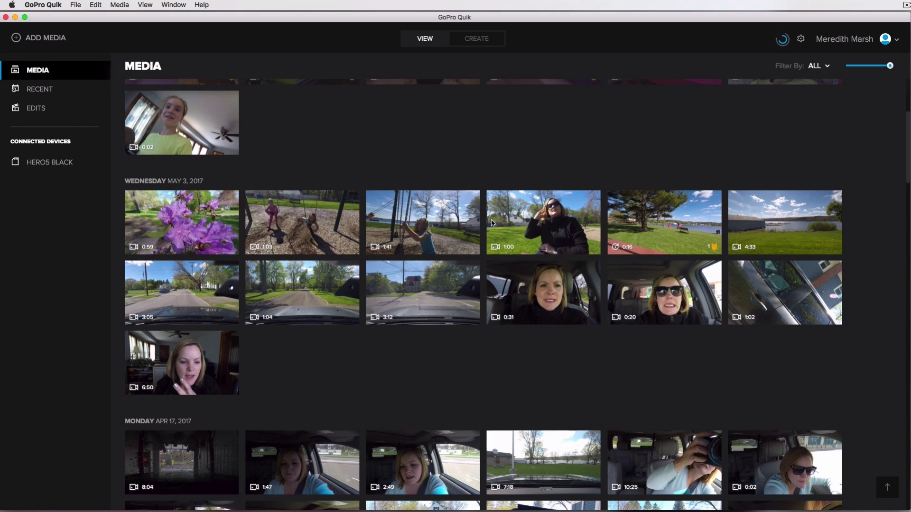
pyautogui.click(412, 226)
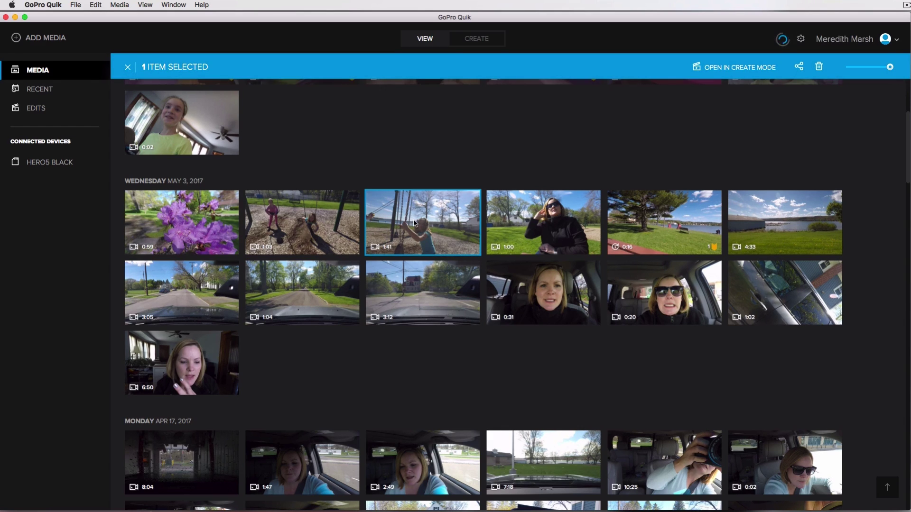
pyautogui.rightClick(414, 223)
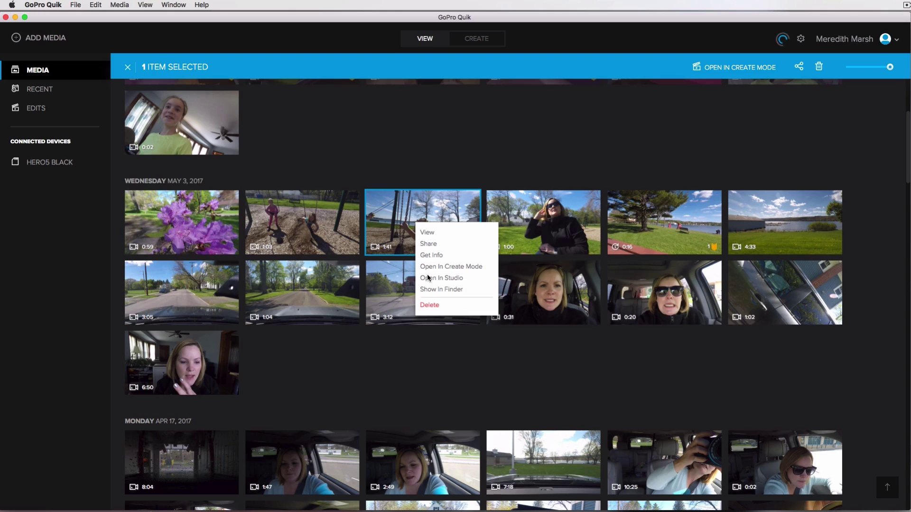
pyautogui.click(392, 216)
# Step: Select the flower clip through the 1:41 swing video and open all three in GoPro Studio
pyautogui.click(185, 222)
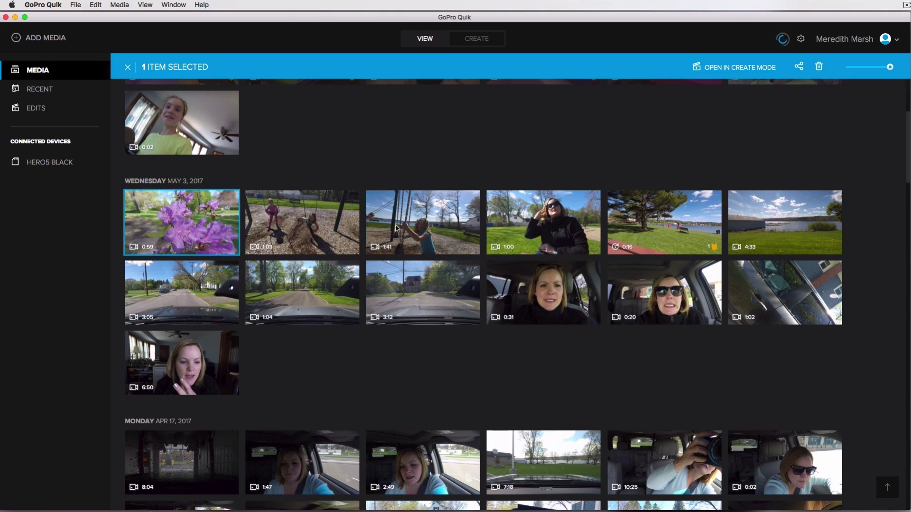
pyautogui.keyDown('shift'); pyautogui.click(399, 226); pyautogui.keyUp('shift')
pyautogui.rightClick(398, 227)
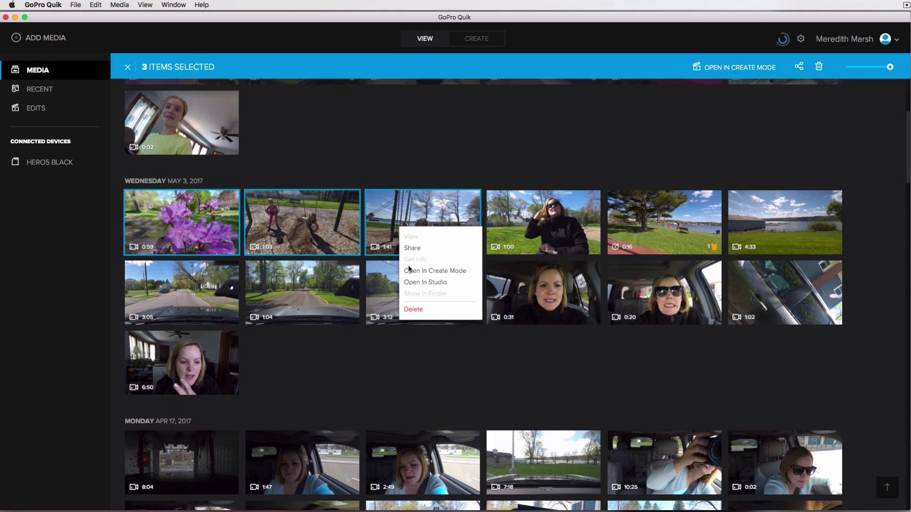
pyautogui.click(410, 282)
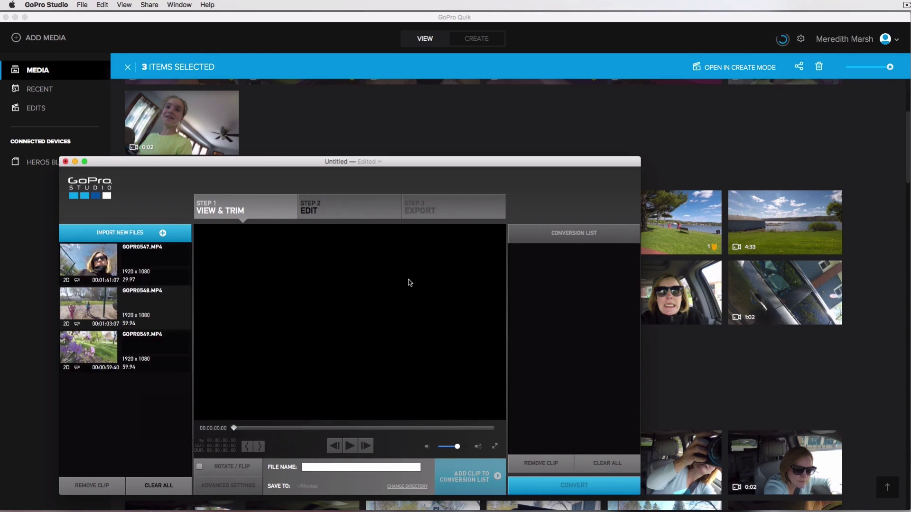
pyautogui.click(783, 113)
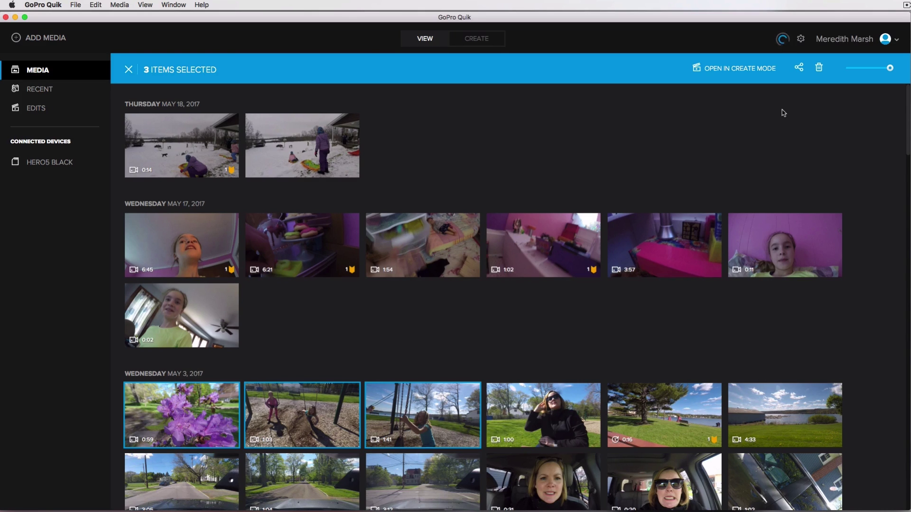